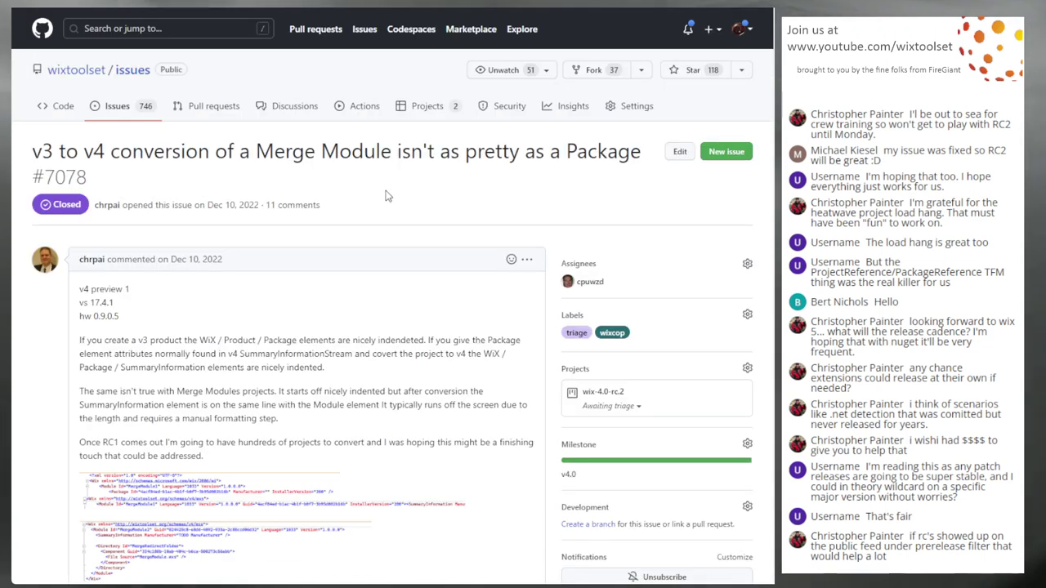
Read through issue #7078 on the v3 to v4 Merge Module conversion, from the original report through the comment thread
scroll(359, 224, "down", 10)
scroll(359, 224, "down", 5)
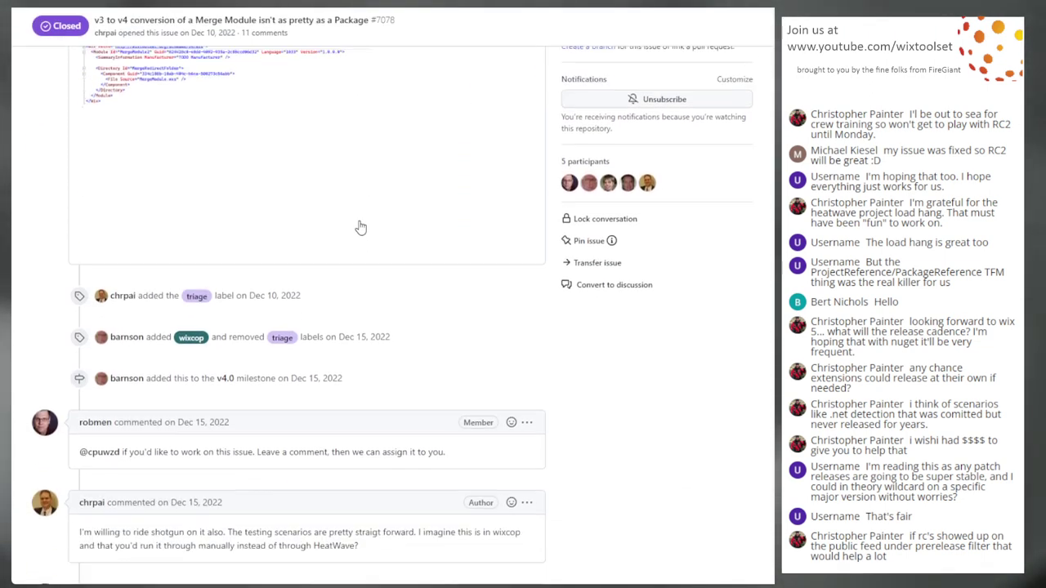
scroll(366, 231, "down", 12)
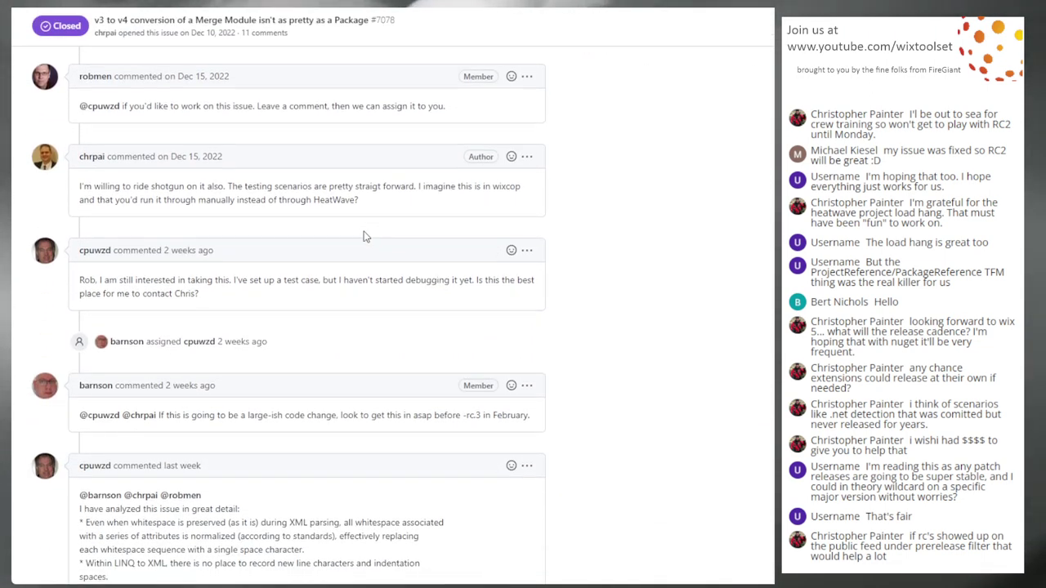
scroll(354, 253, "down", 2)
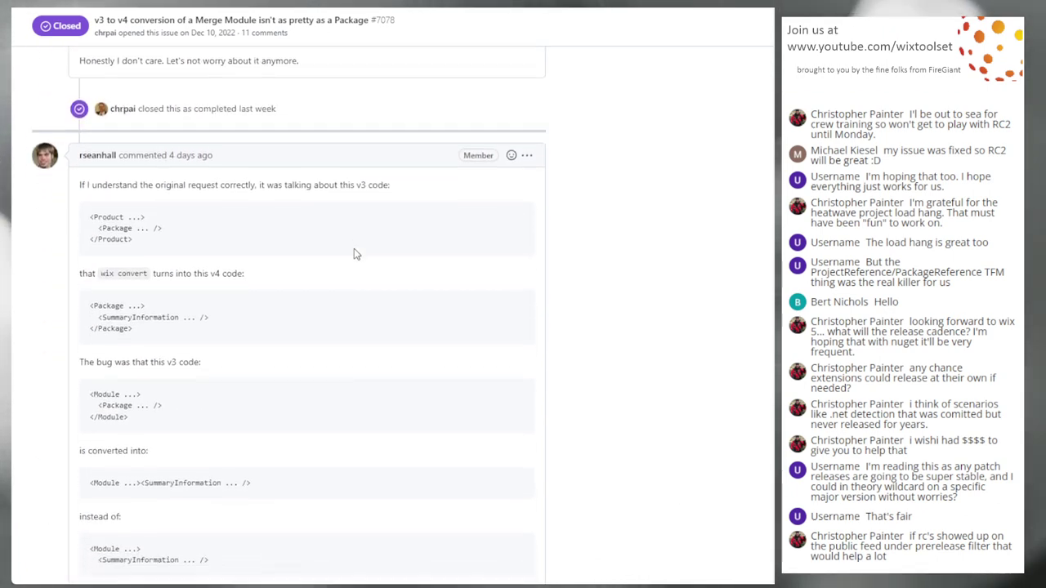
scroll(331, 213, "down", 1)
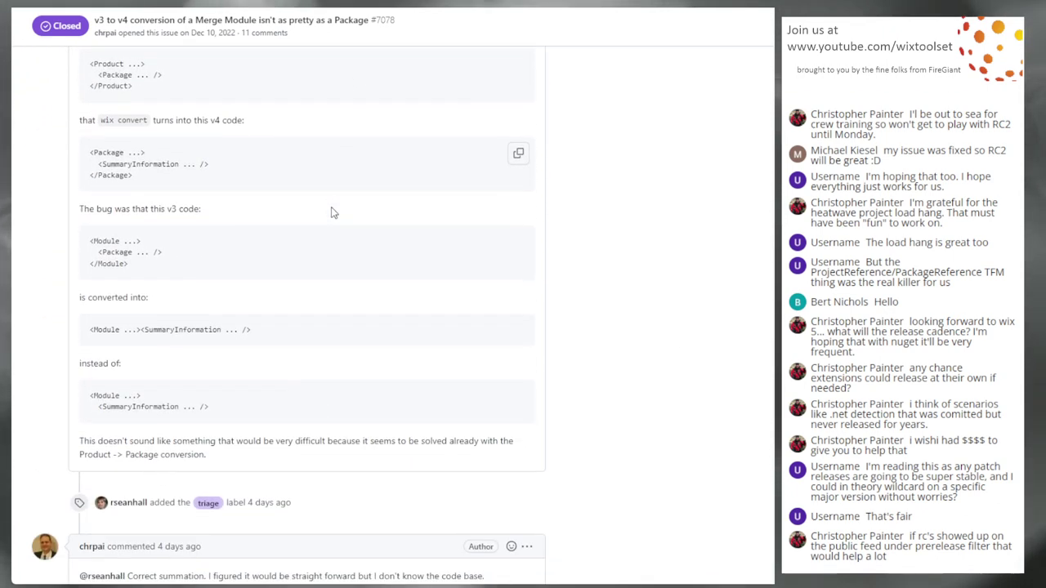
scroll(147, 212, "down", 2)
scroll(252, 177, "down", 3)
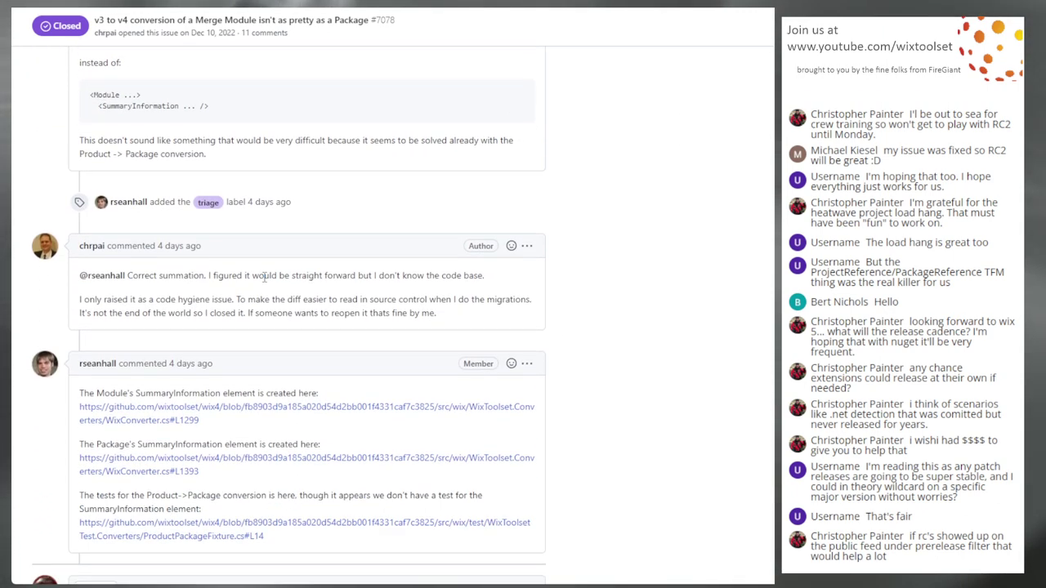
scroll(275, 257, "up", 6)
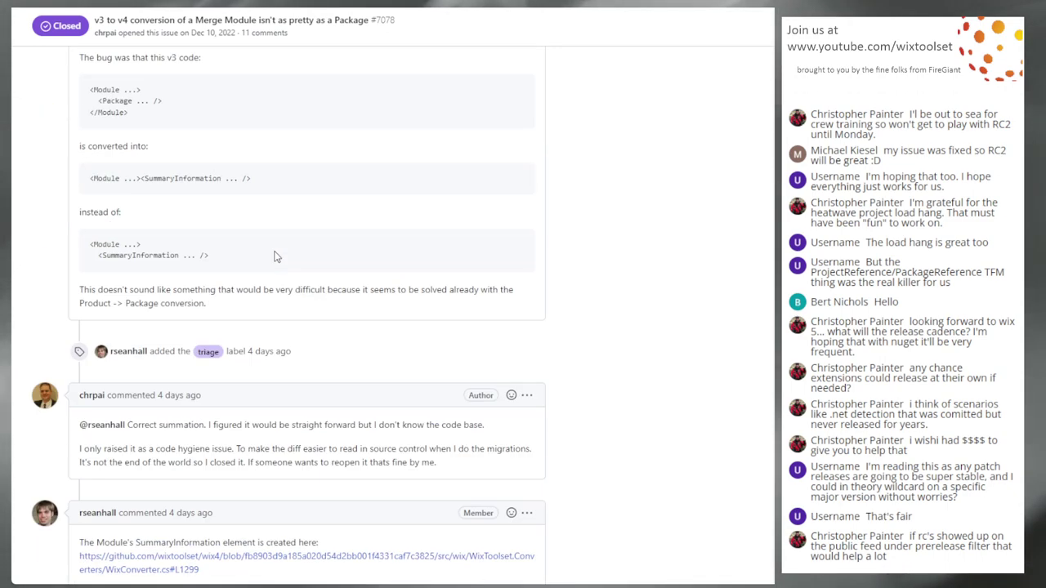
scroll(275, 257, "up", 1)
scroll(276, 256, "up", 12)
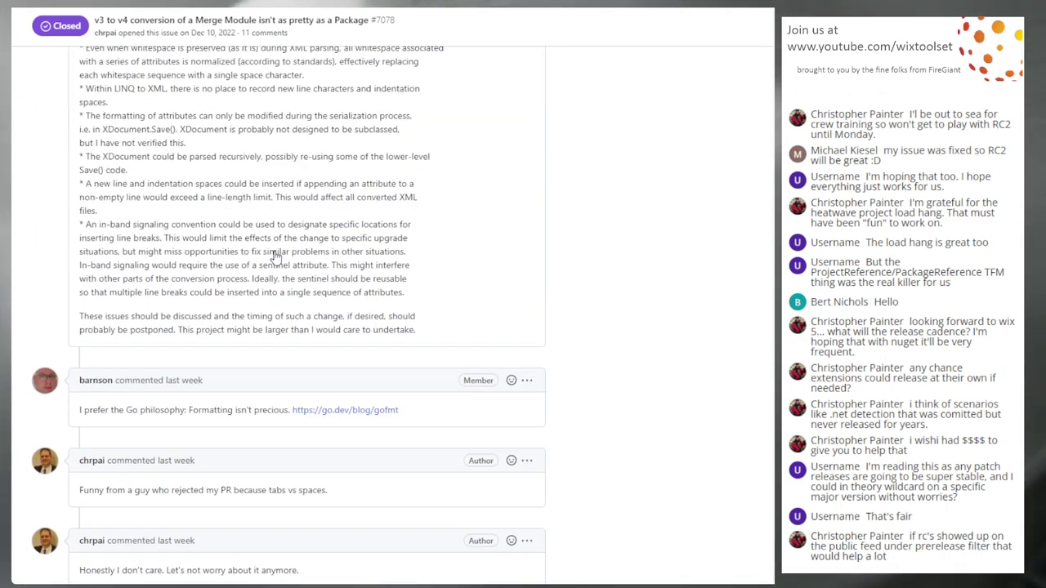
scroll(275, 256, "up", 10)
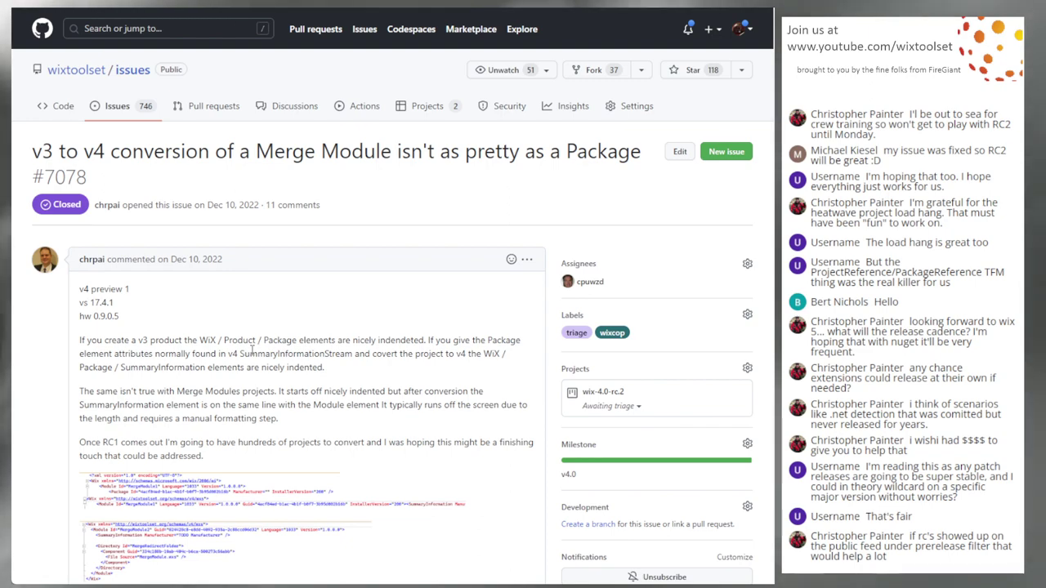
Review the latest comments in issue #7078, covering the SummaryInformation formatting bug and the linked converter source lines
scroll(252, 350, "down", 20)
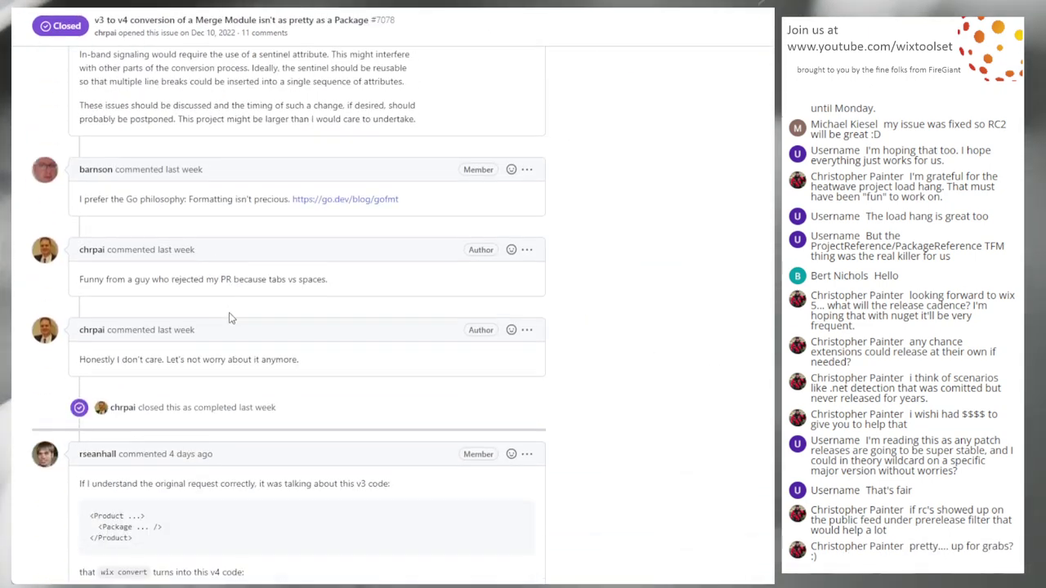
scroll(237, 323, "down", 5)
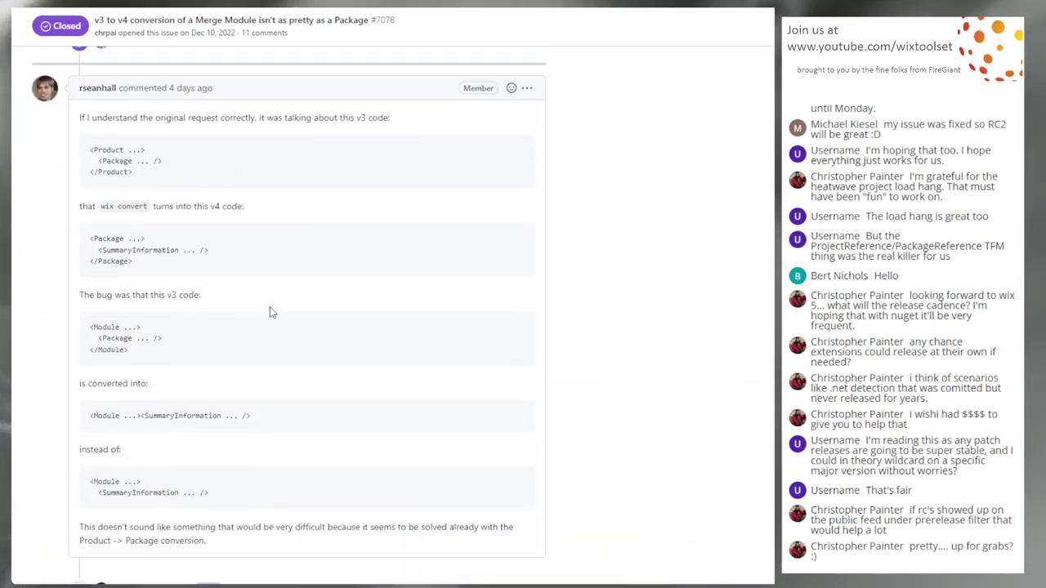
scroll(272, 310, "down", 2)
scroll(274, 311, "down", 4)
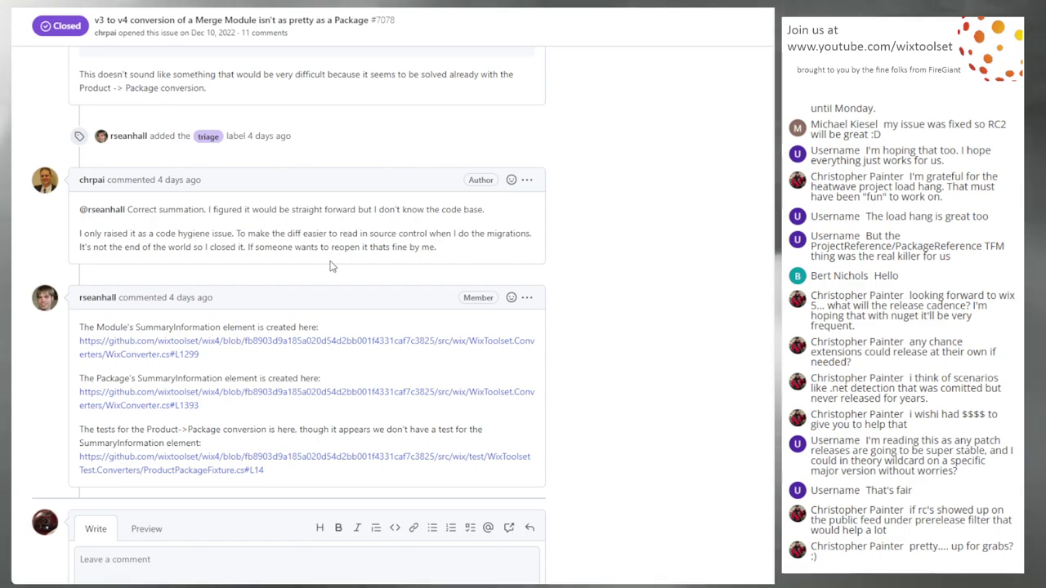
scroll(331, 266, "up", 20)
scroll(331, 265, "up", 5)
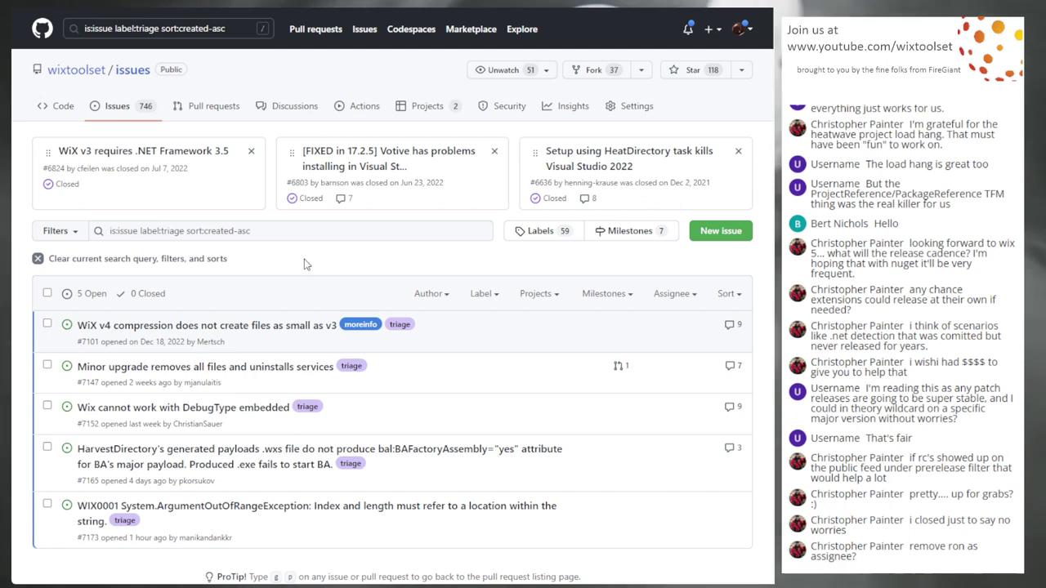
Open triage issue #7101, "WiX v4 compression does not create files as small as v3", and review its description and comments
mouse_move(294, 327)
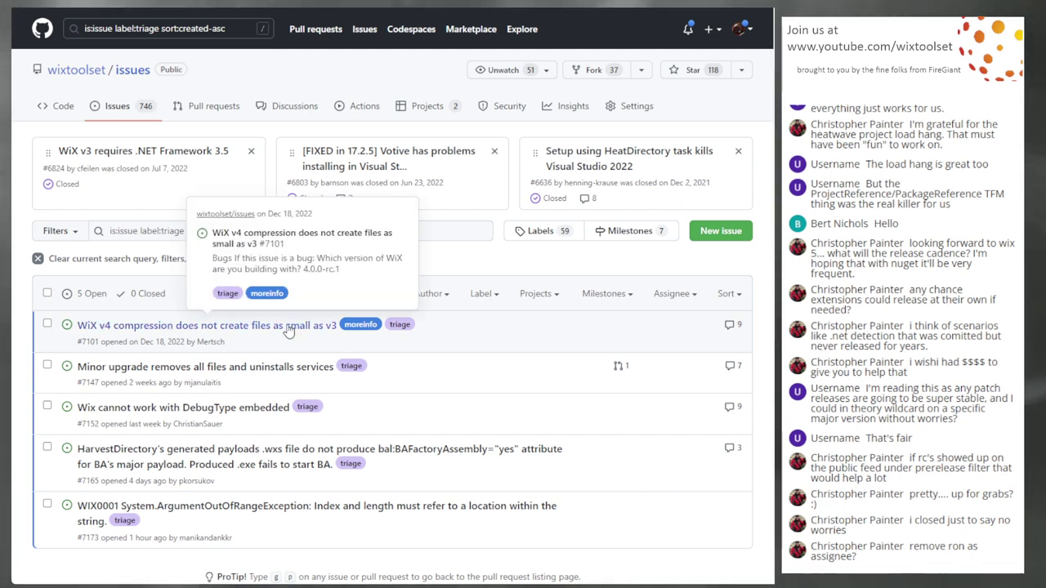
left_click(285, 326)
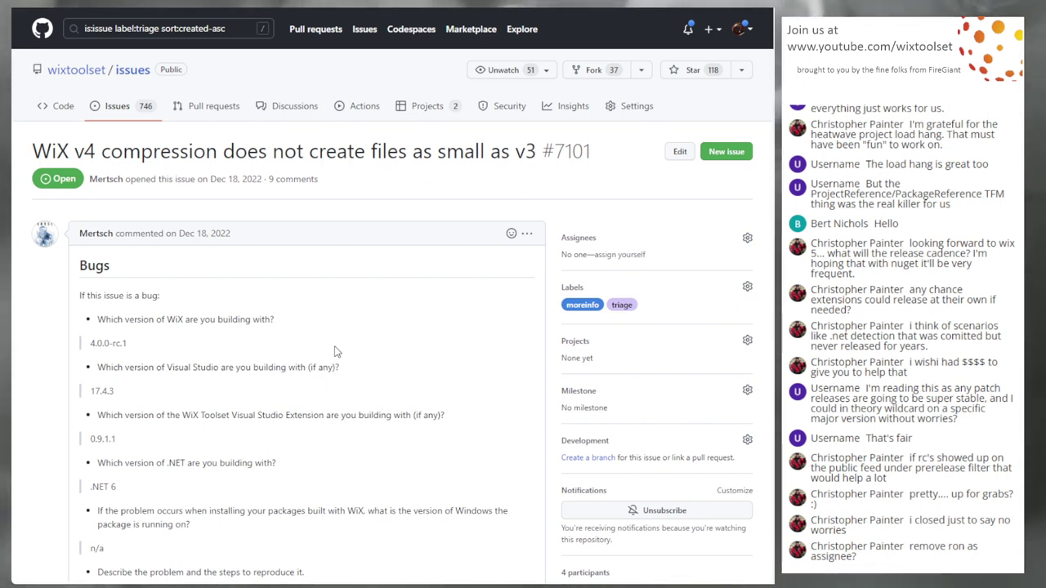
scroll(311, 288, "down", 1)
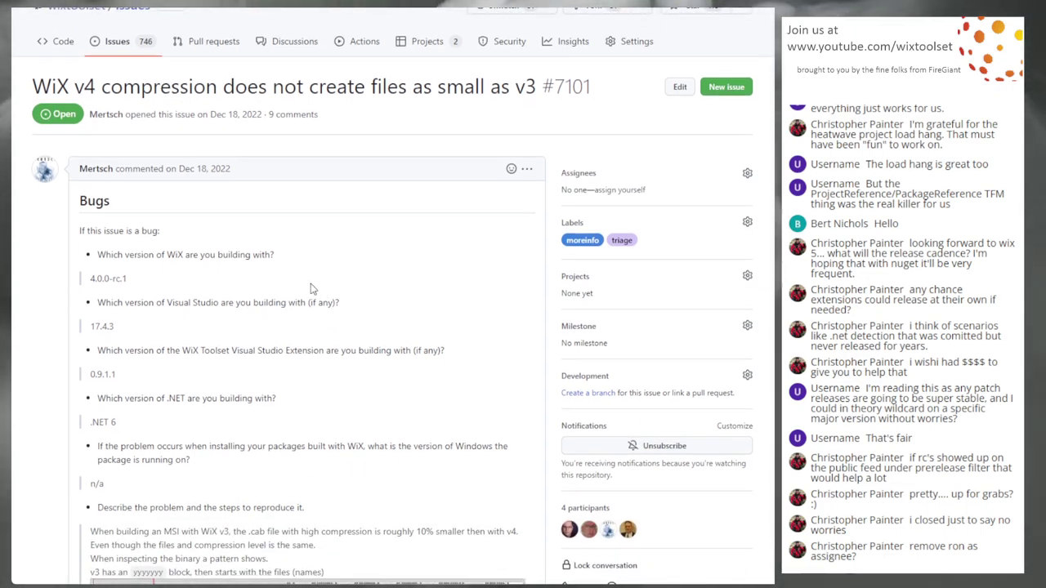
scroll(311, 288, "down", 10)
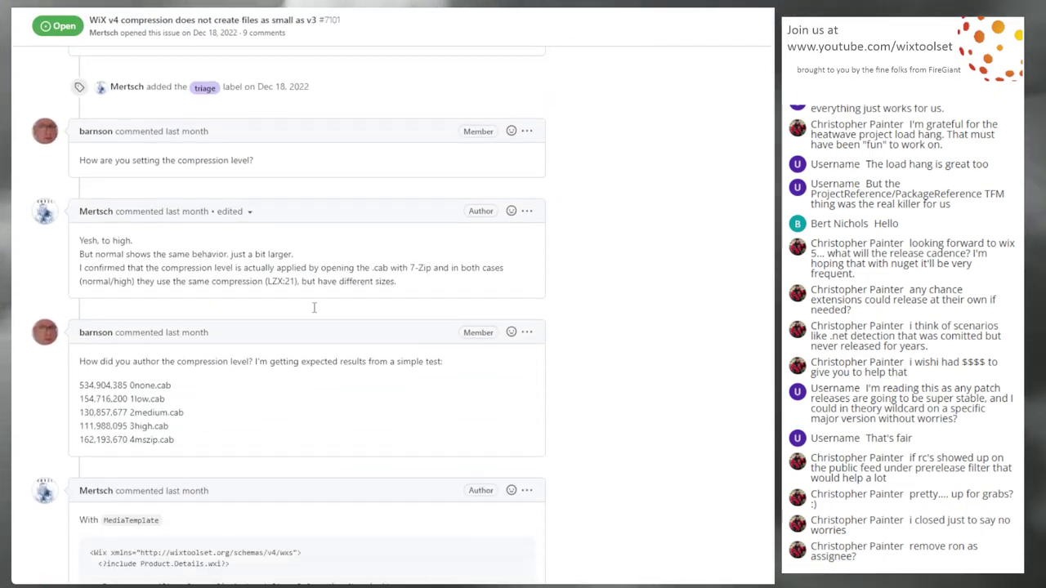
scroll(312, 307, "down", 15)
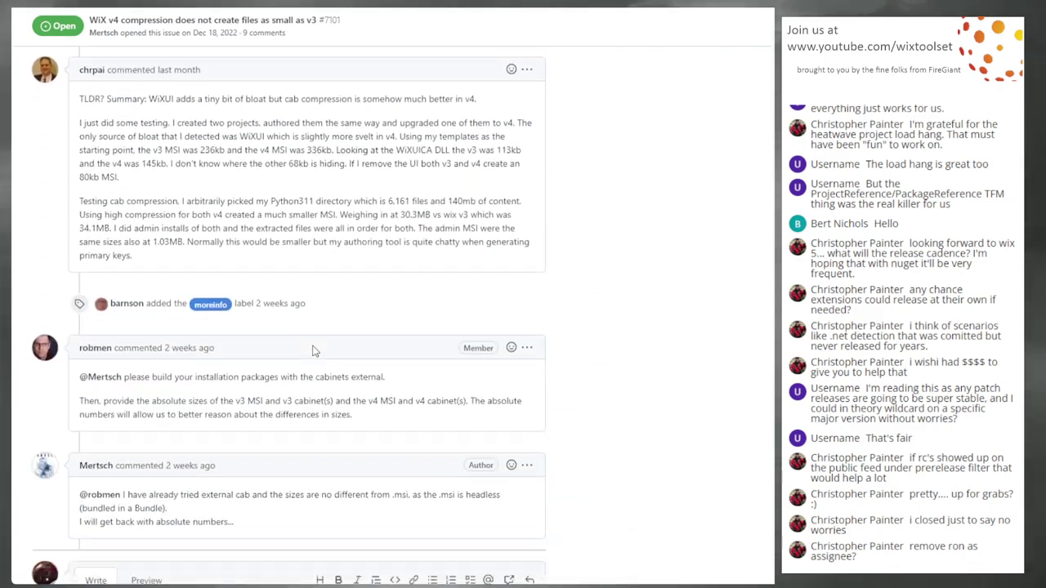
scroll(313, 350, "down", 2)
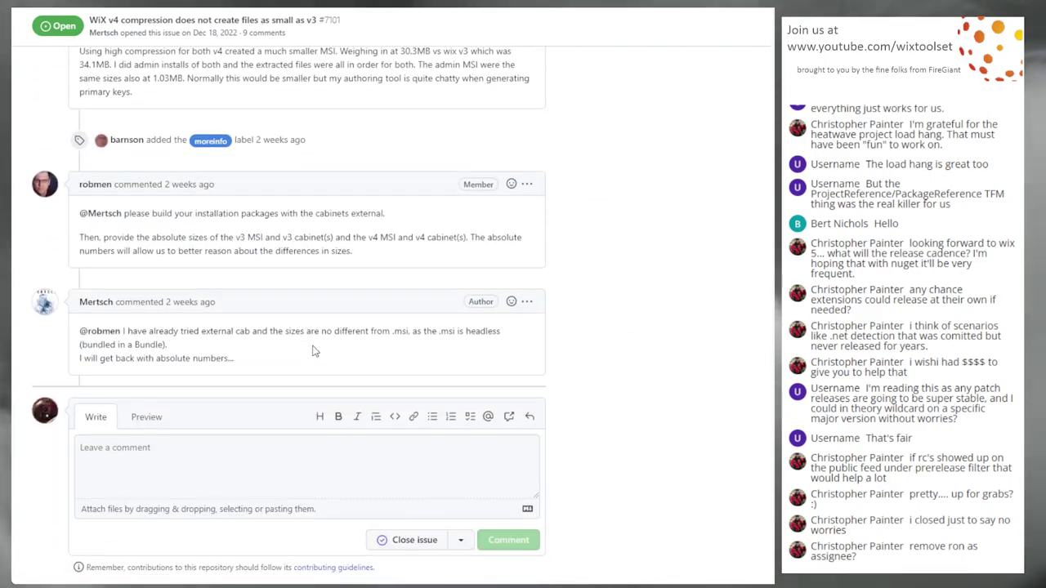
scroll(313, 351, "up", 15)
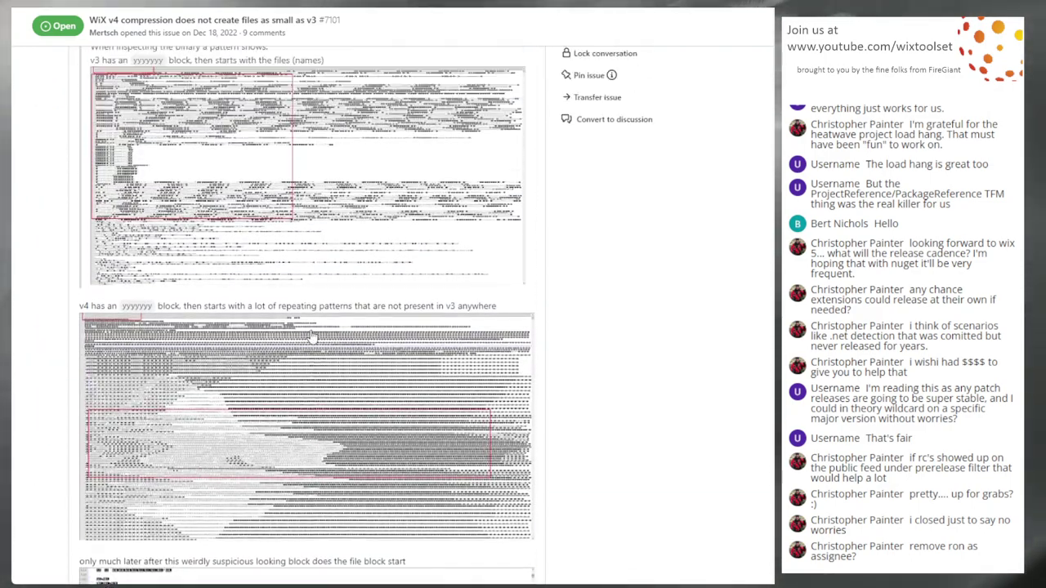
scroll(311, 335, "up", 15)
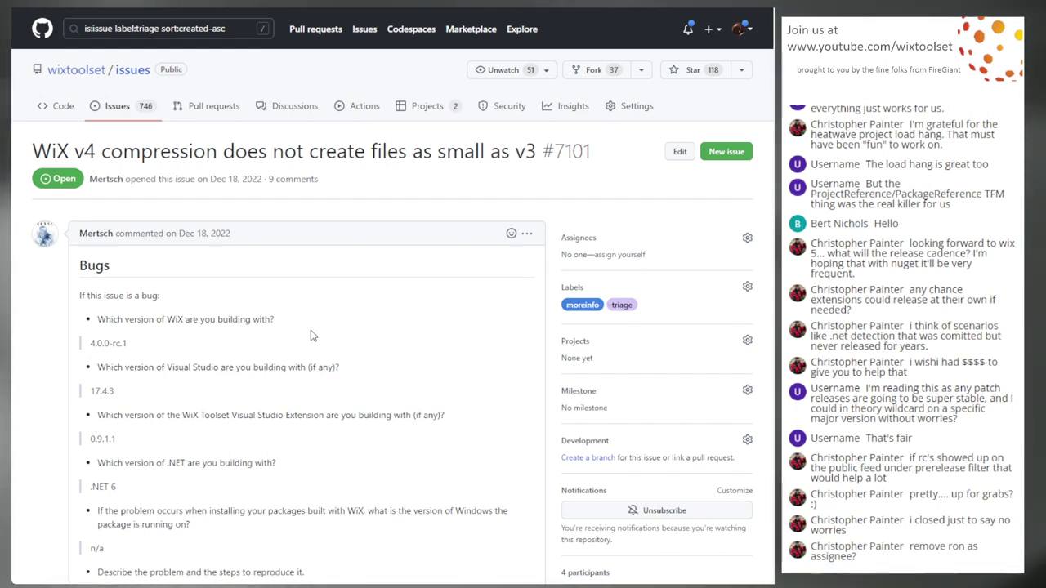
scroll(327, 310, "down", 3)
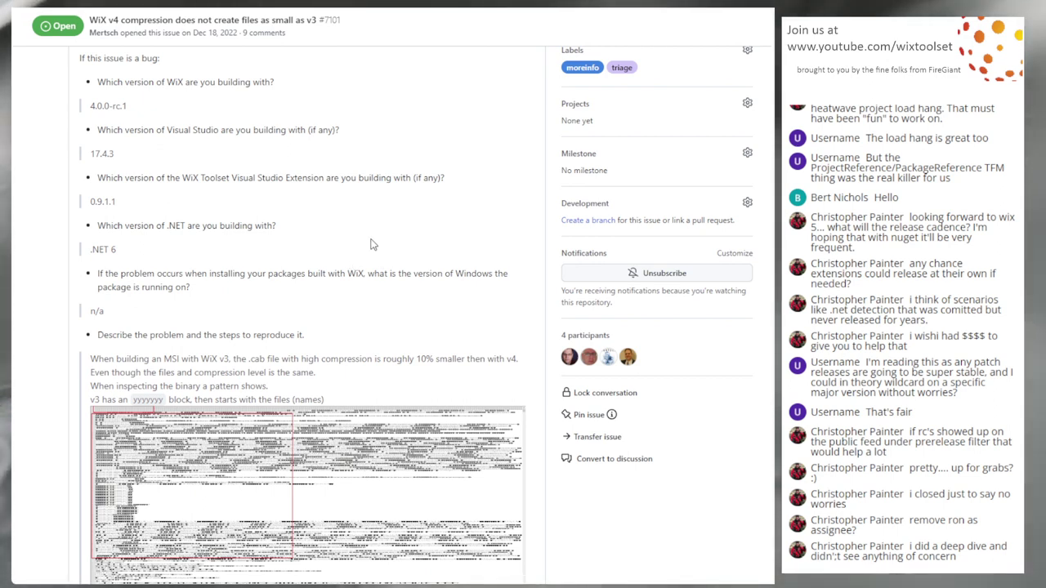
scroll(326, 241, "up", 2)
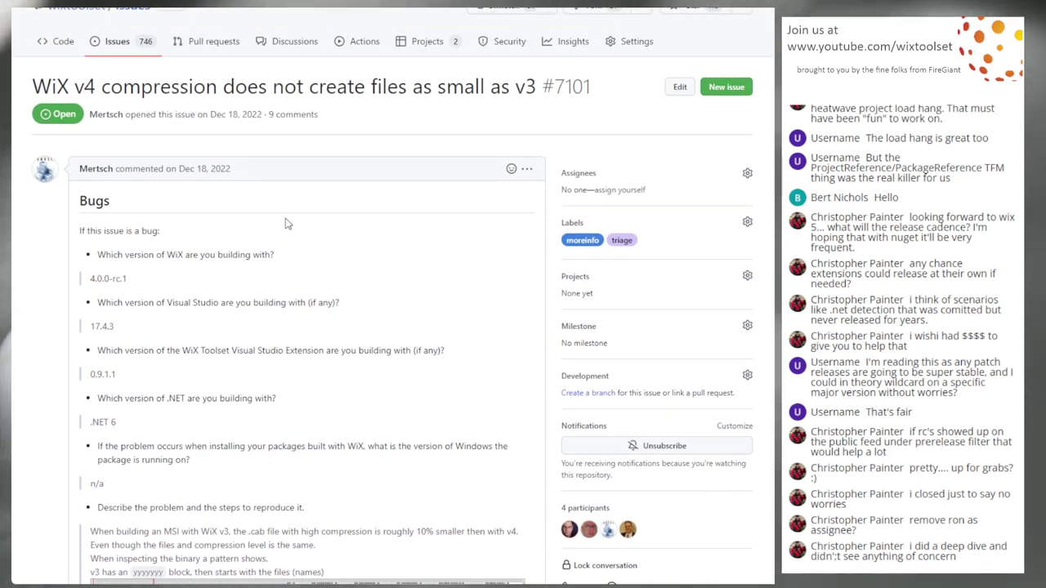
Return to the triage list, open issue #7147, "Minor upgrade removes all files and uninstalls services", and read through its discussion
key("alt+Left")
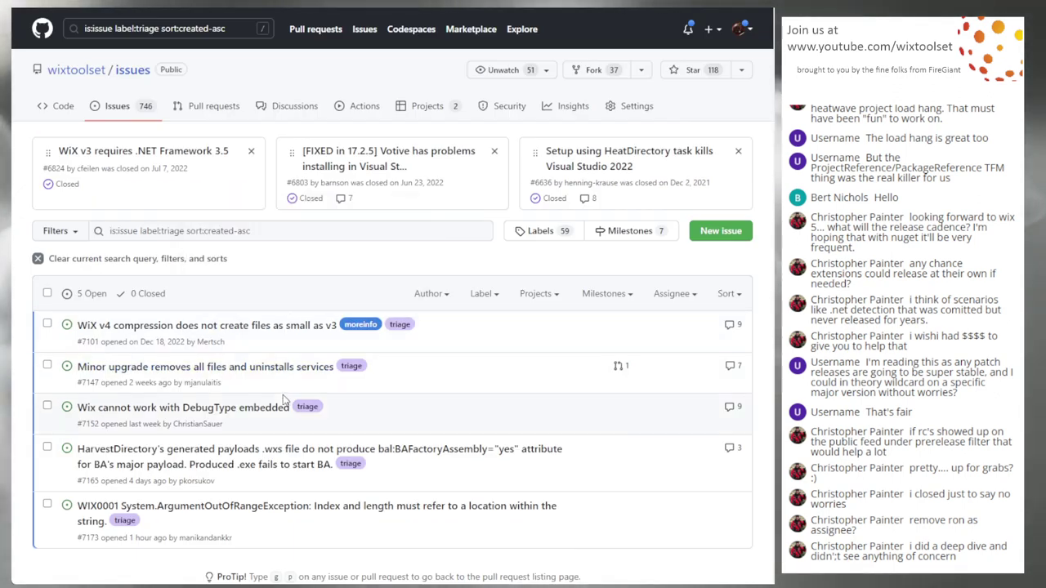
mouse_move(270, 372)
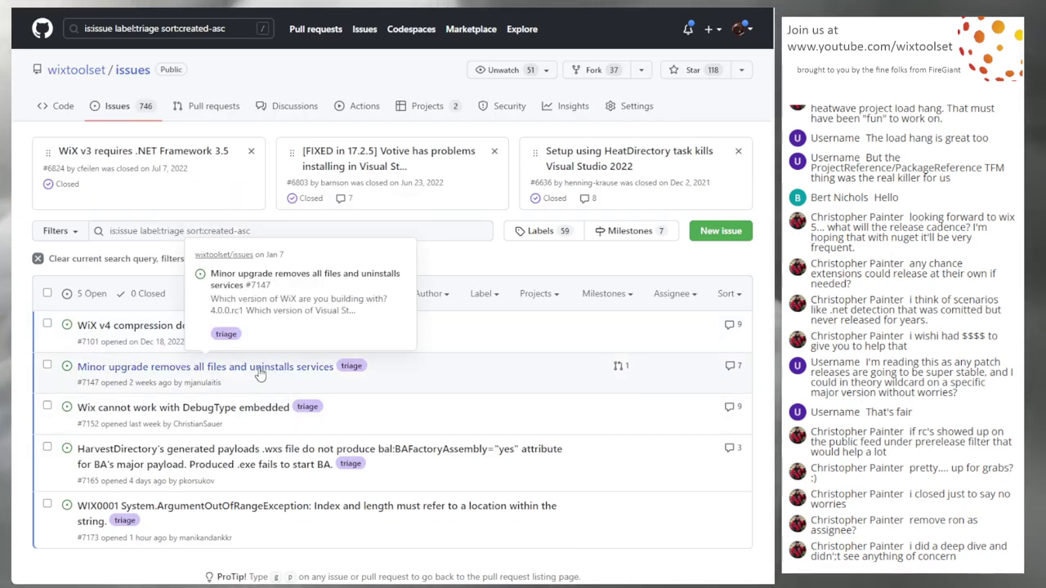
left_click(260, 373)
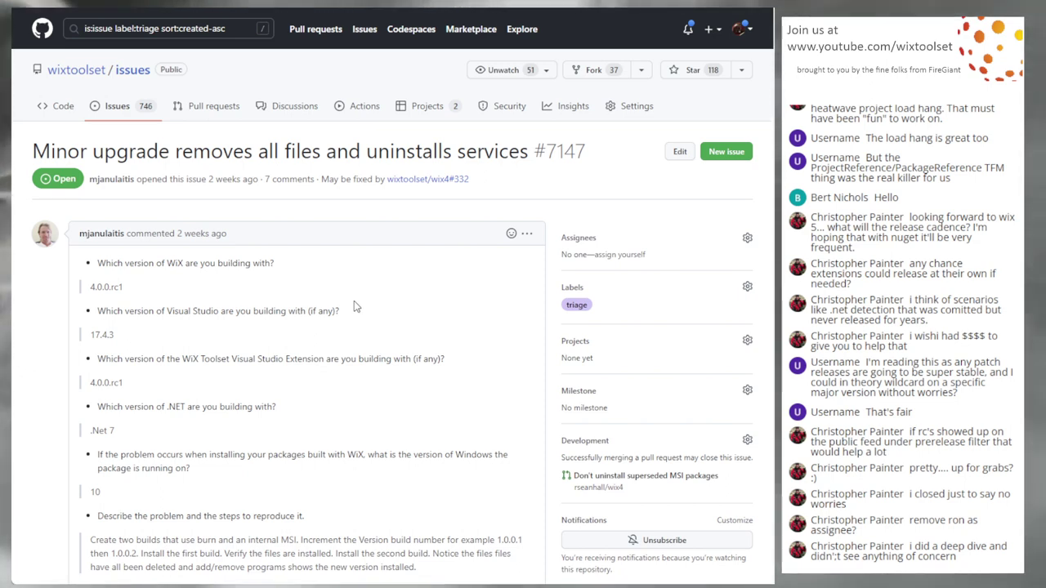
scroll(354, 306, "down", 4)
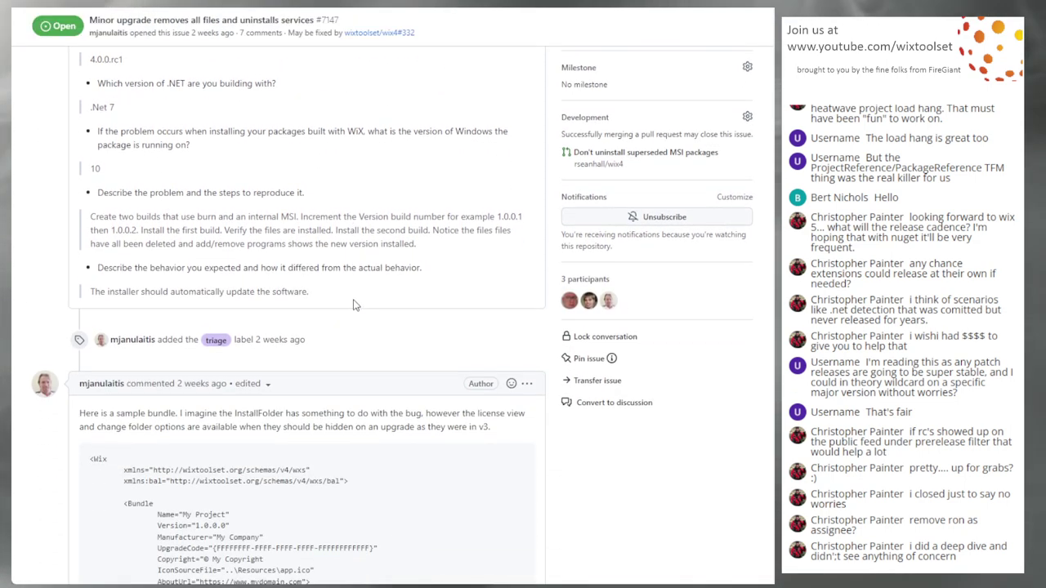
scroll(353, 307, "down", 1)
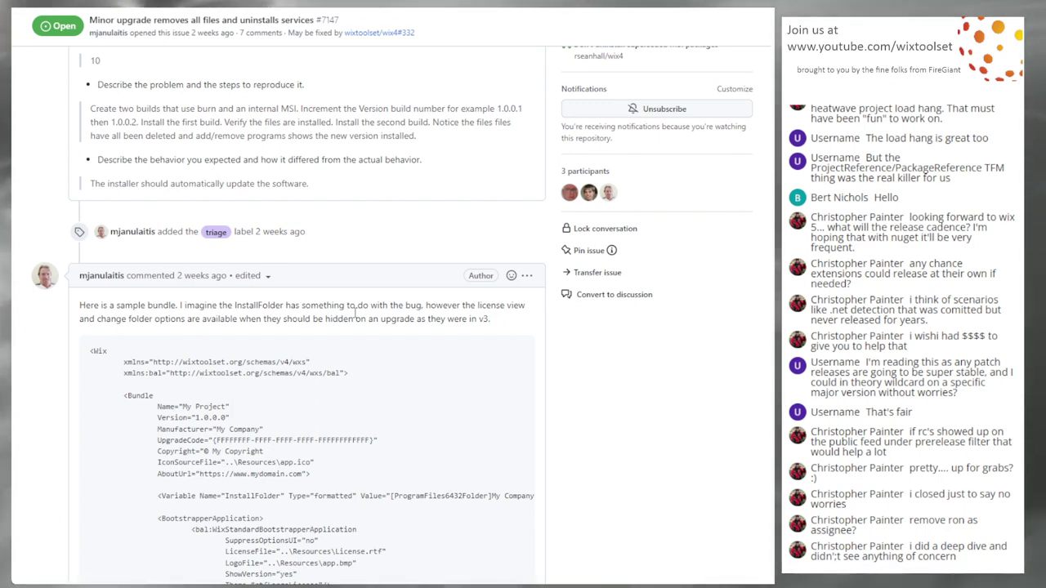
scroll(296, 302, "down", 5)
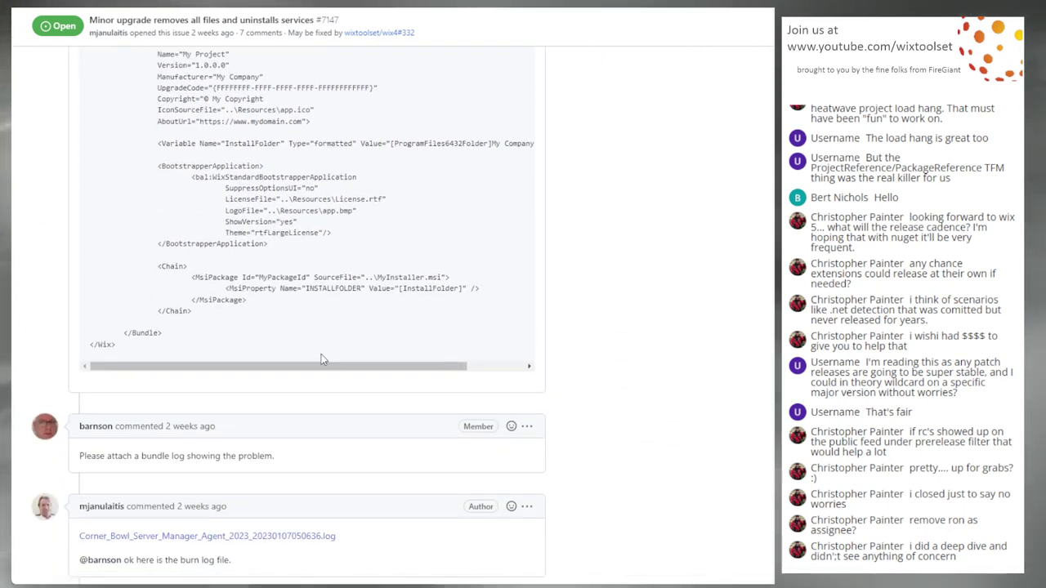
scroll(316, 385, "down", 10)
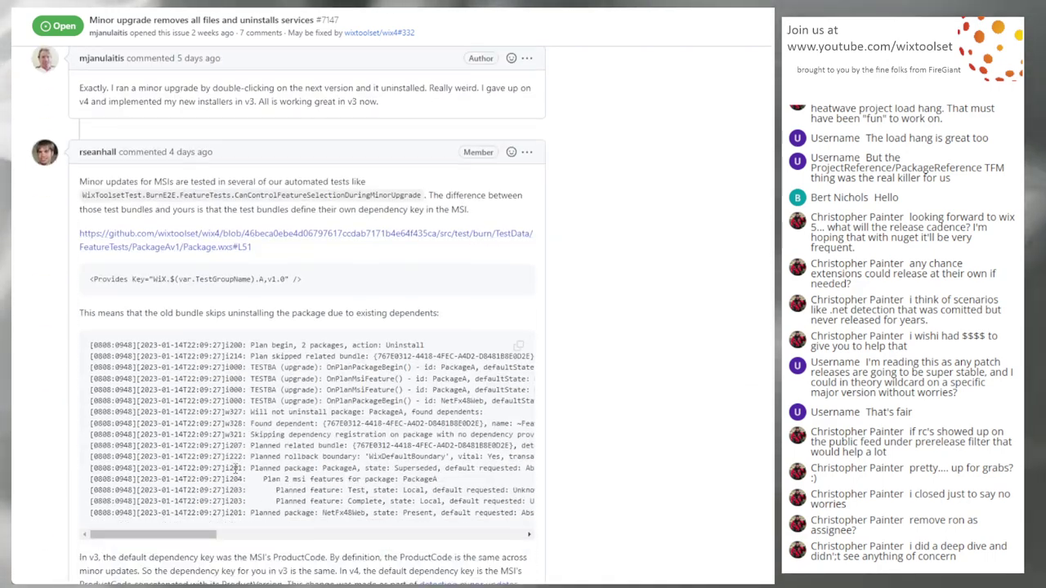
scroll(218, 490, "down", 4)
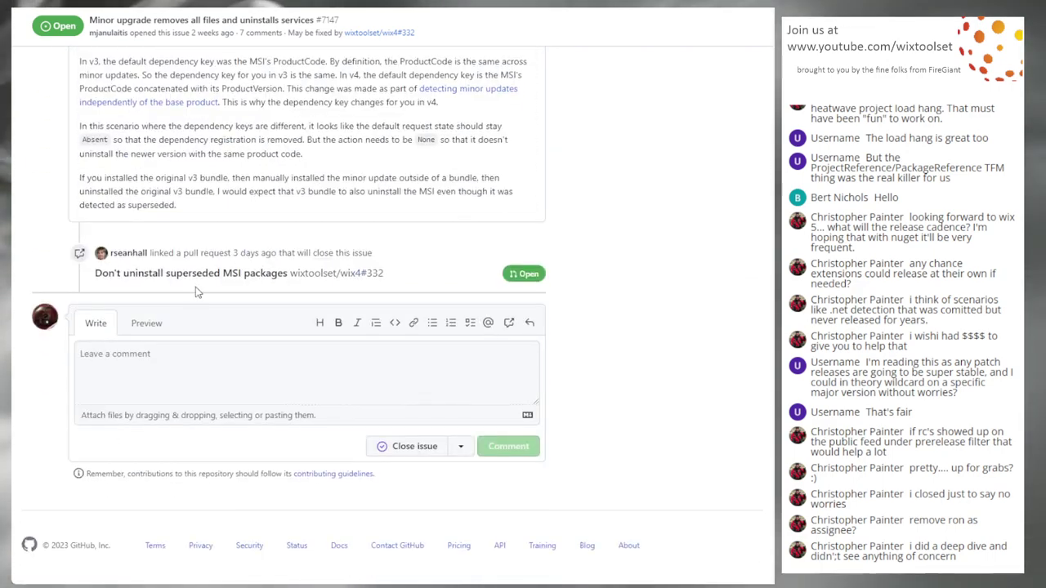
Re-examine the dependency key explanation in issue #7147, and open its linked pull request "Don't uninstall superseded MSI packages" to read the conversation
mouse_move(195, 282)
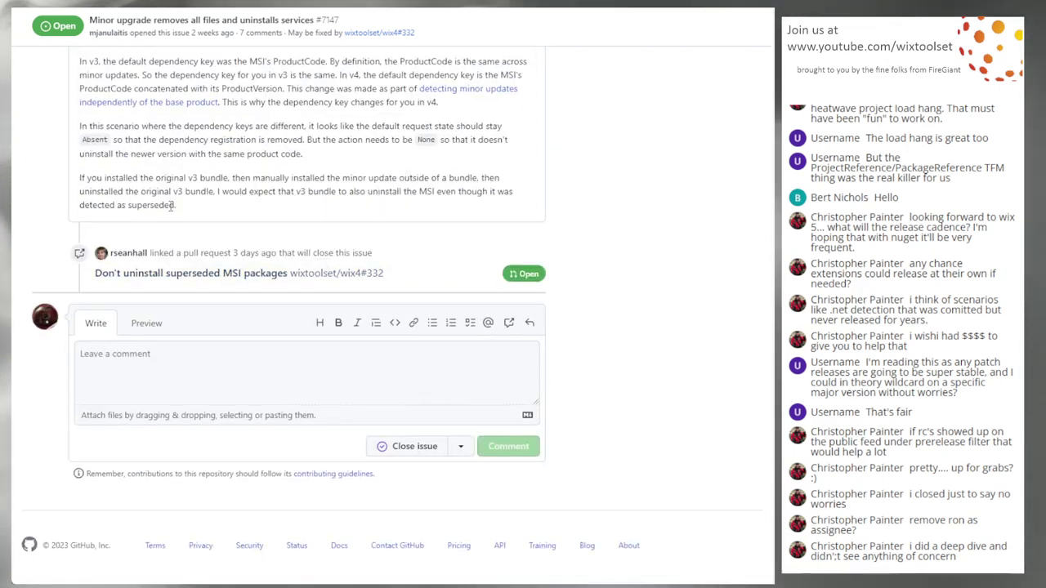
scroll(239, 150, "up", 3)
scroll(239, 149, "up", 3)
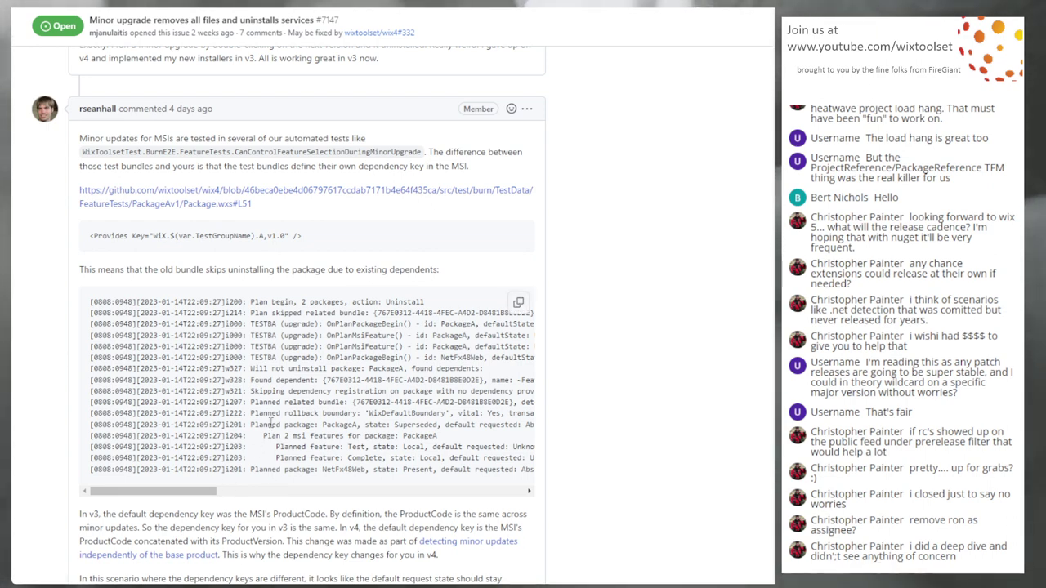
scroll(271, 421, "down", 3)
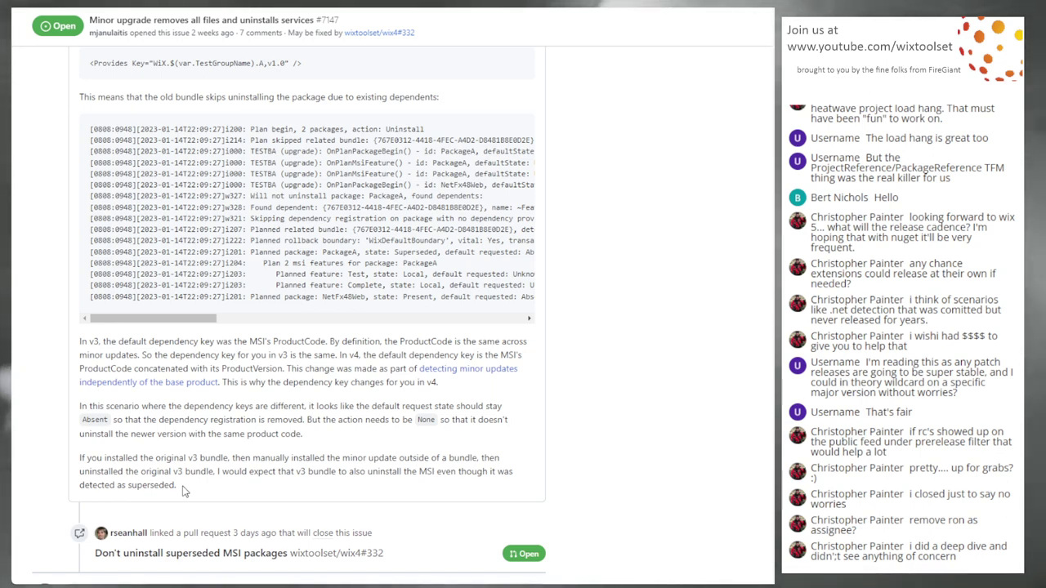
left_click(139, 562)
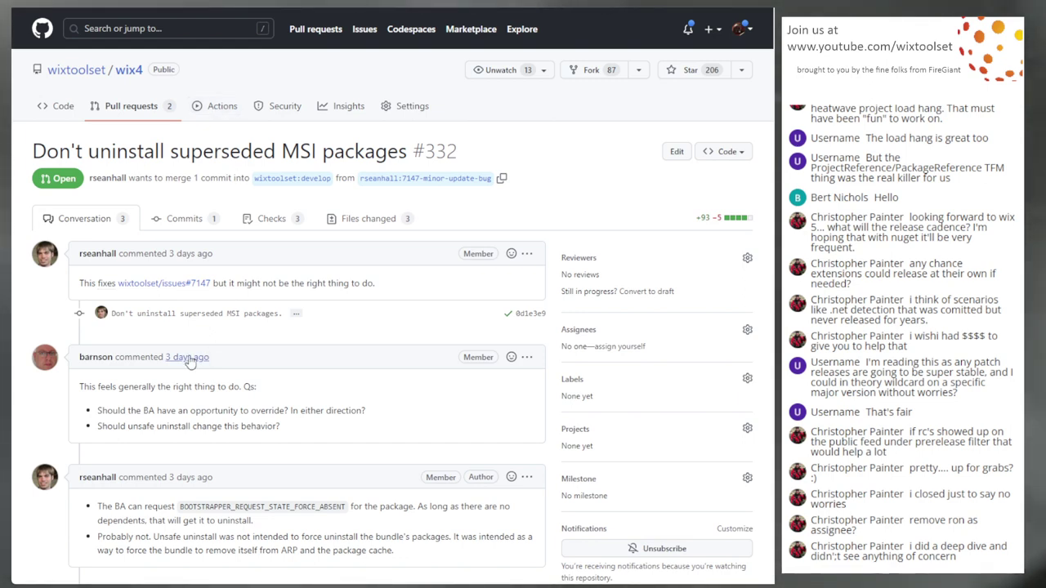
scroll(188, 362, "down", 3)
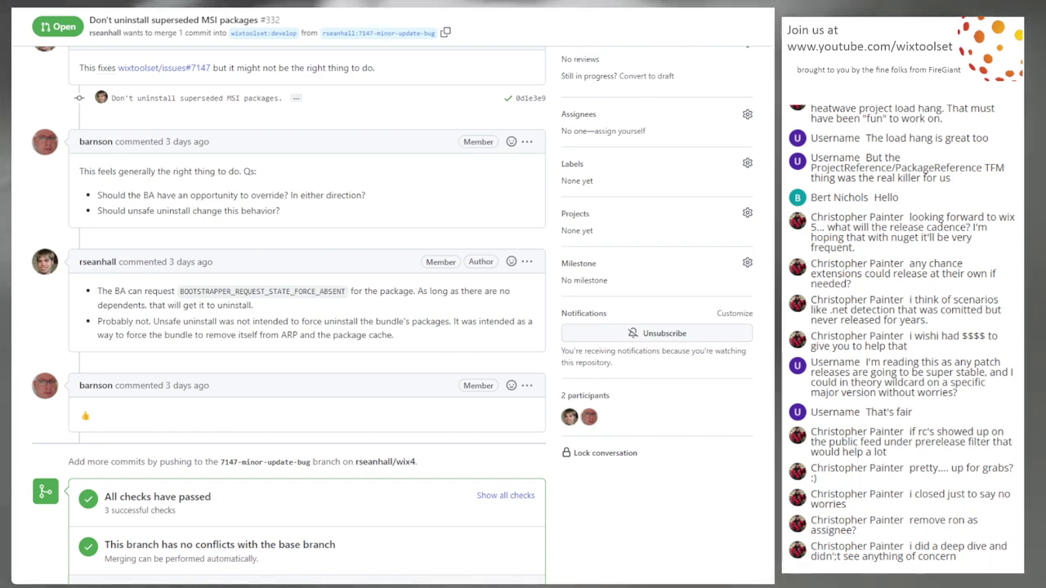
Leave the pull request for issue #7147, look over the issue's opening post, and return to the triage list
key("alt+Left")
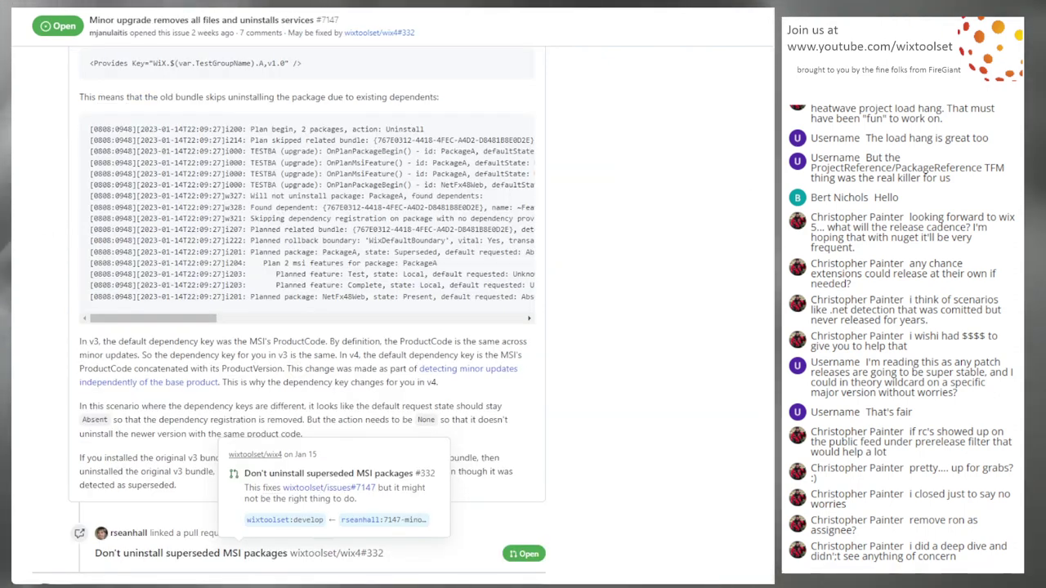
scroll(41, 298, "up", 15)
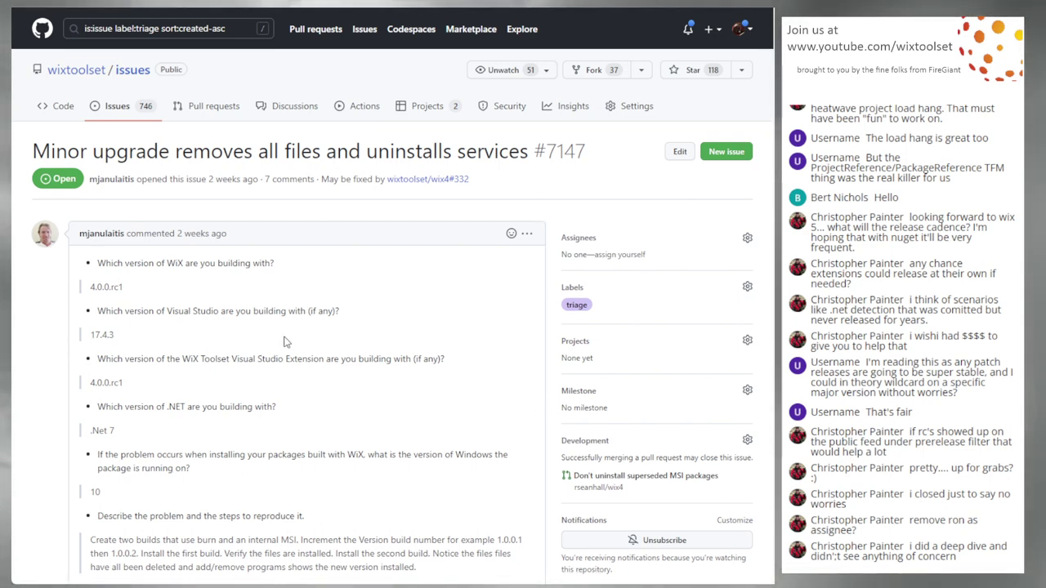
key("alt+Left")
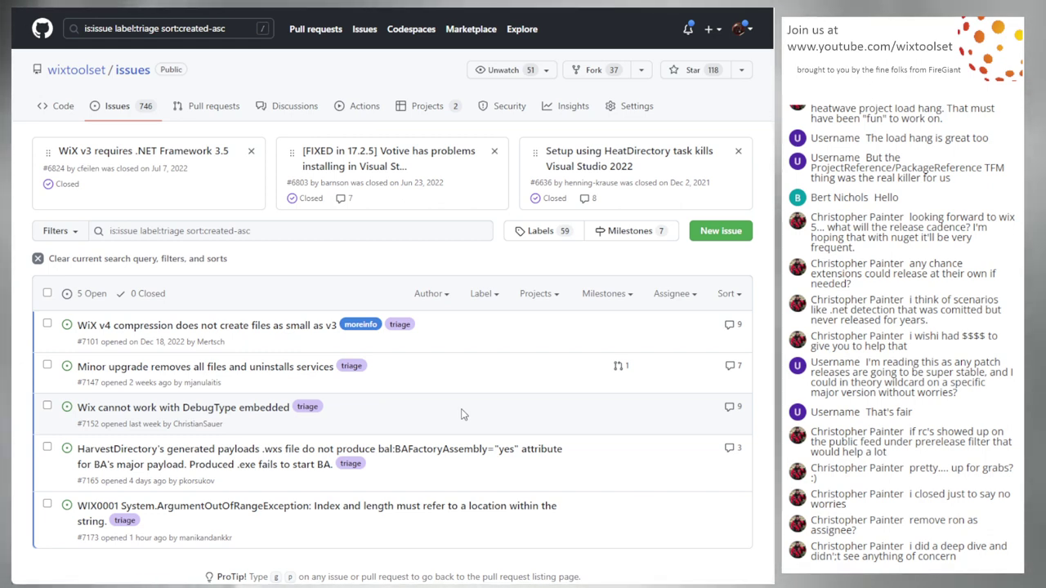
Open triage issue #7152, "Wix cannot work with DebugType embedded", and read its description and reproduction steps
scroll(458, 401, "down", 1)
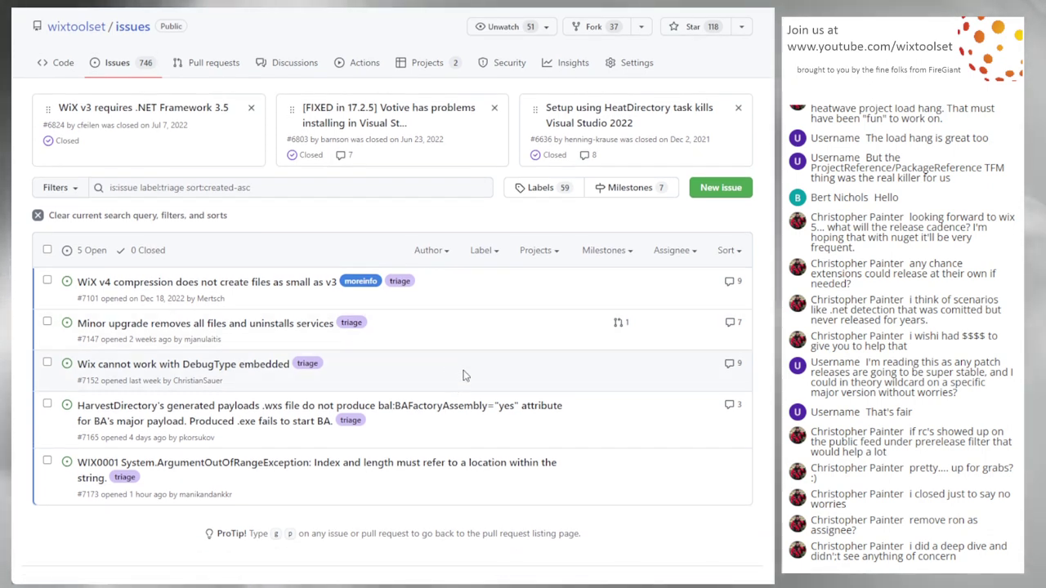
left_click(247, 364)
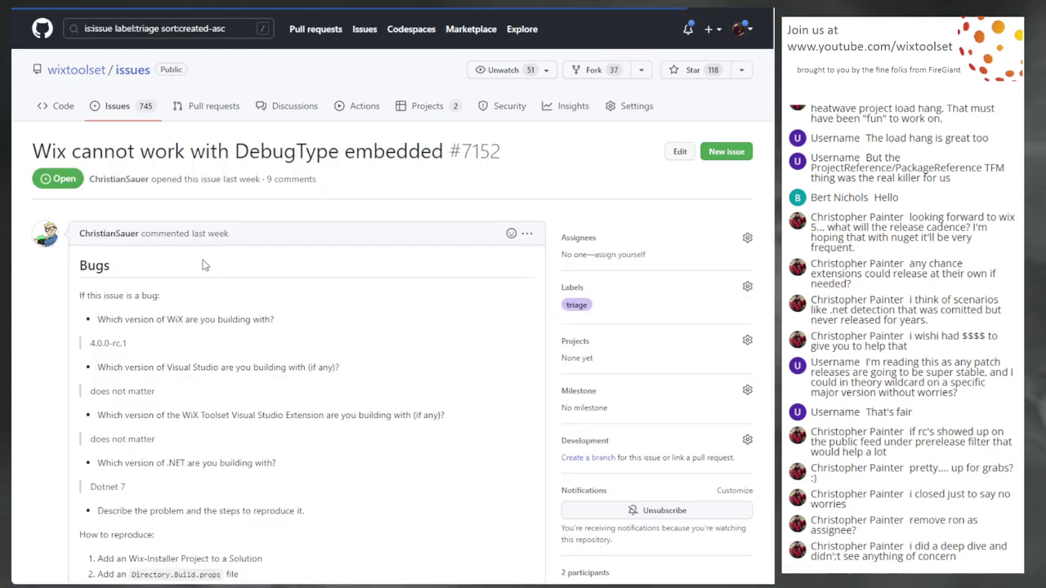
scroll(286, 316, "down", 1)
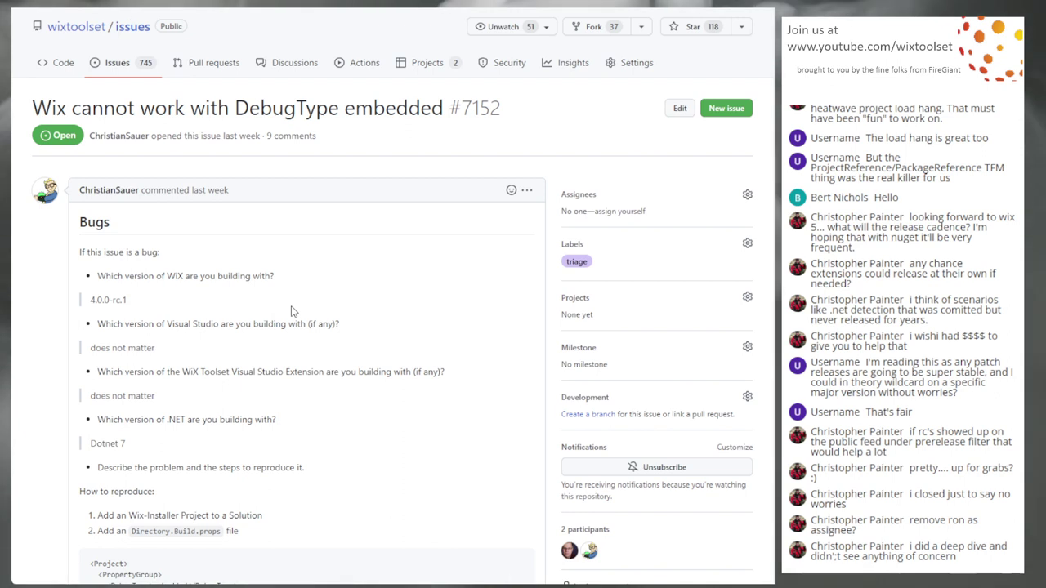
scroll(292, 311, "down", 3)
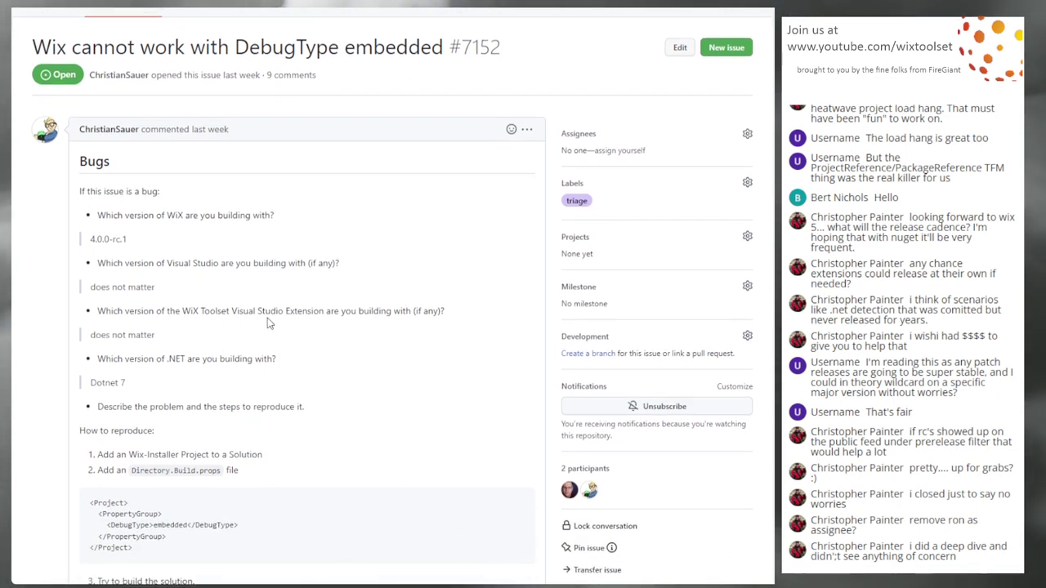
double_click(130, 435)
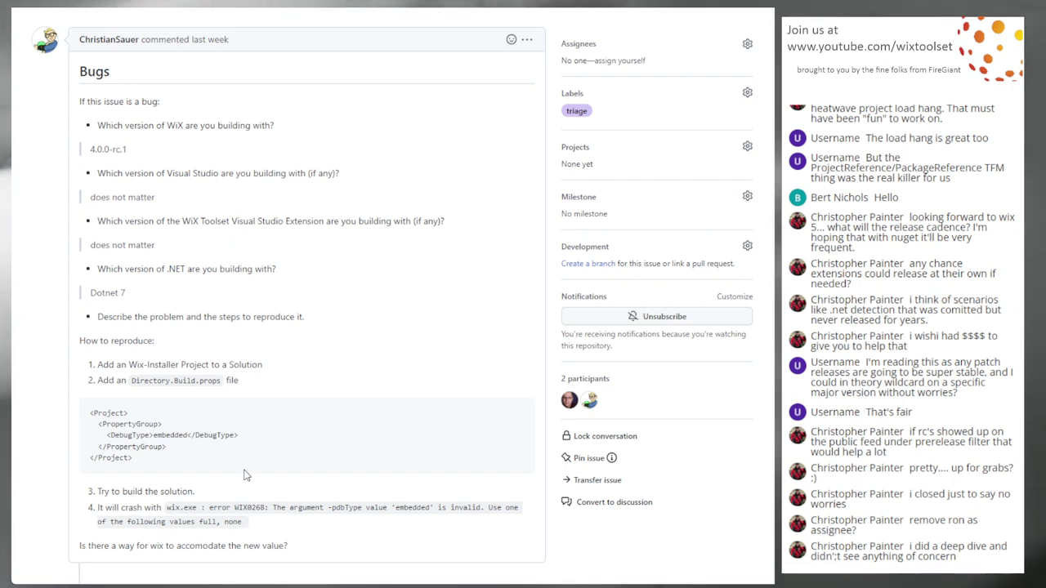
scroll(245, 420, "up", 3)
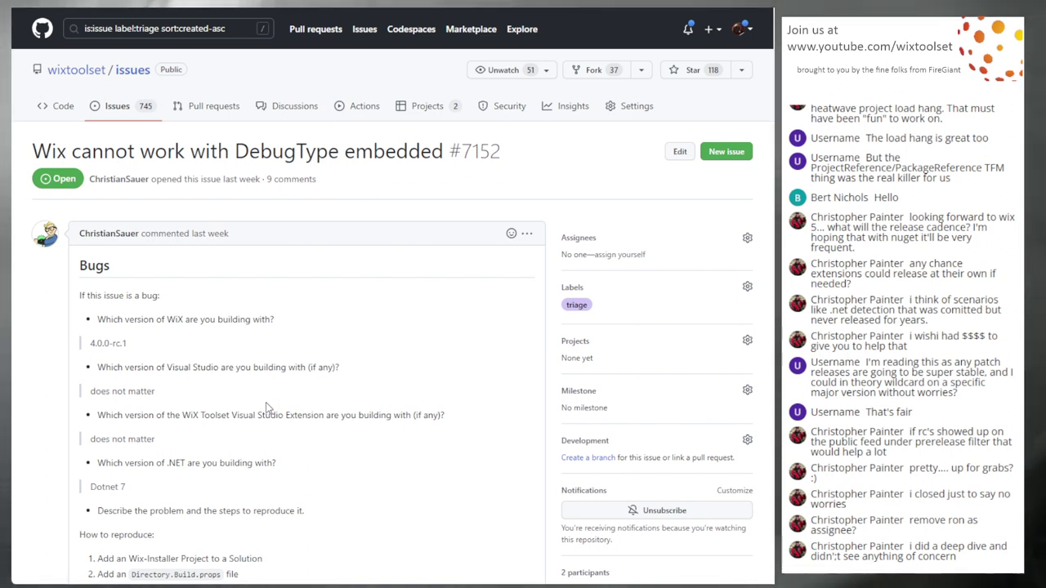
Read through the comment discussion in issue #7152 about handling the embedded DebugType value, and return to its opening post
scroll(213, 411, "down", 2)
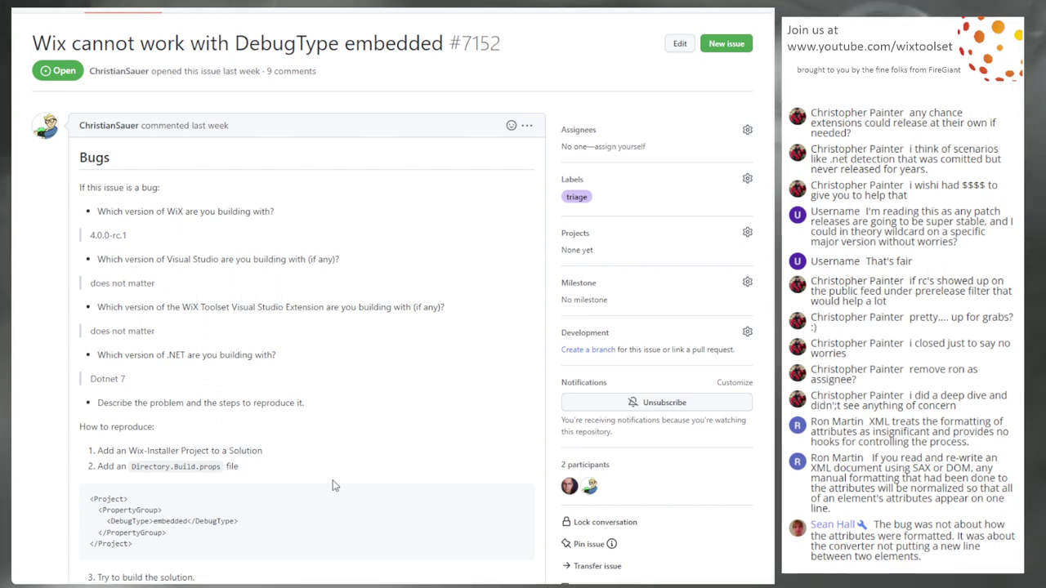
scroll(260, 364, "down", 2)
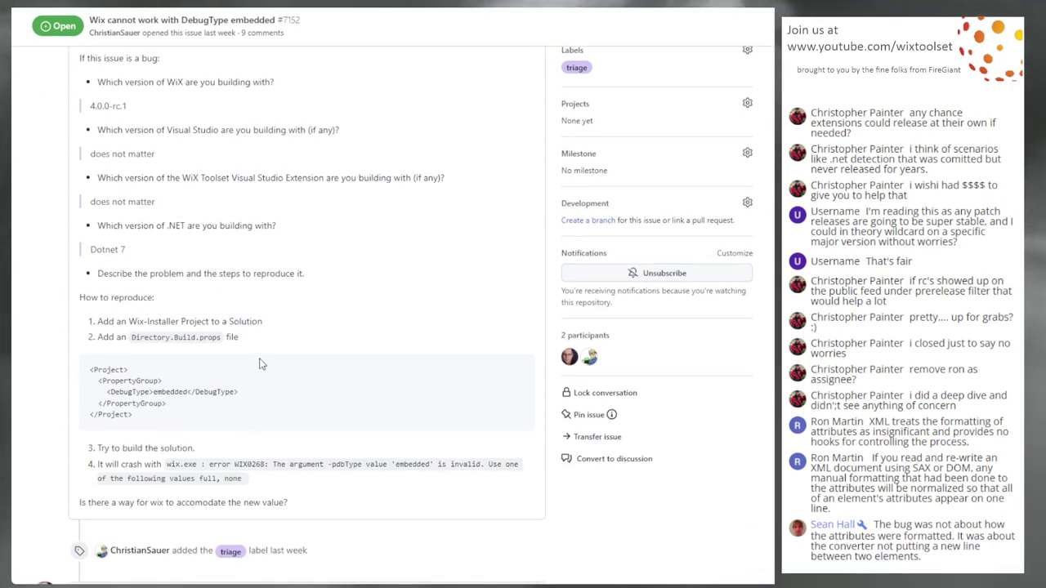
scroll(260, 364, "down", 7)
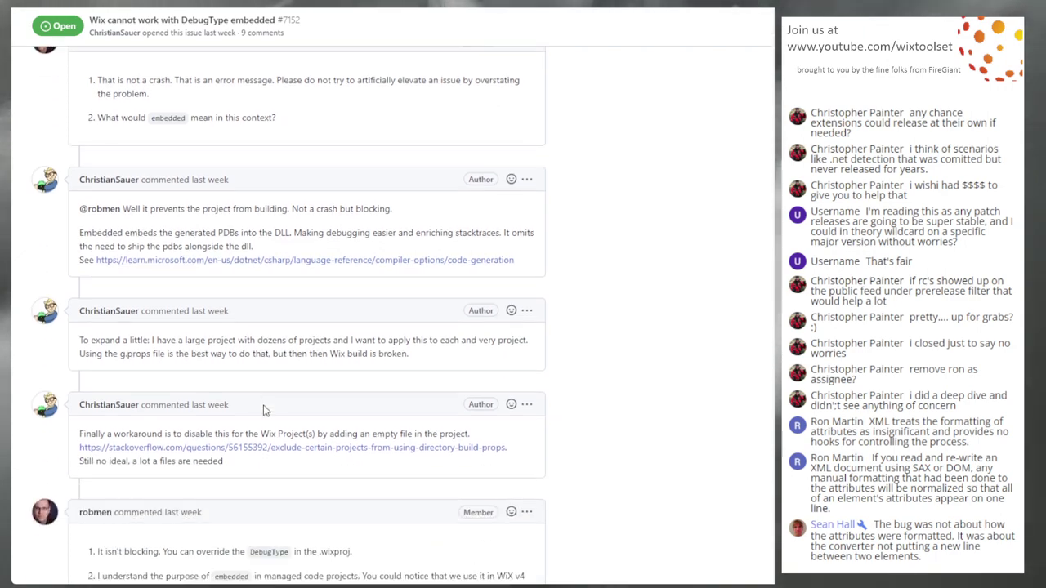
scroll(263, 410, "down", 8)
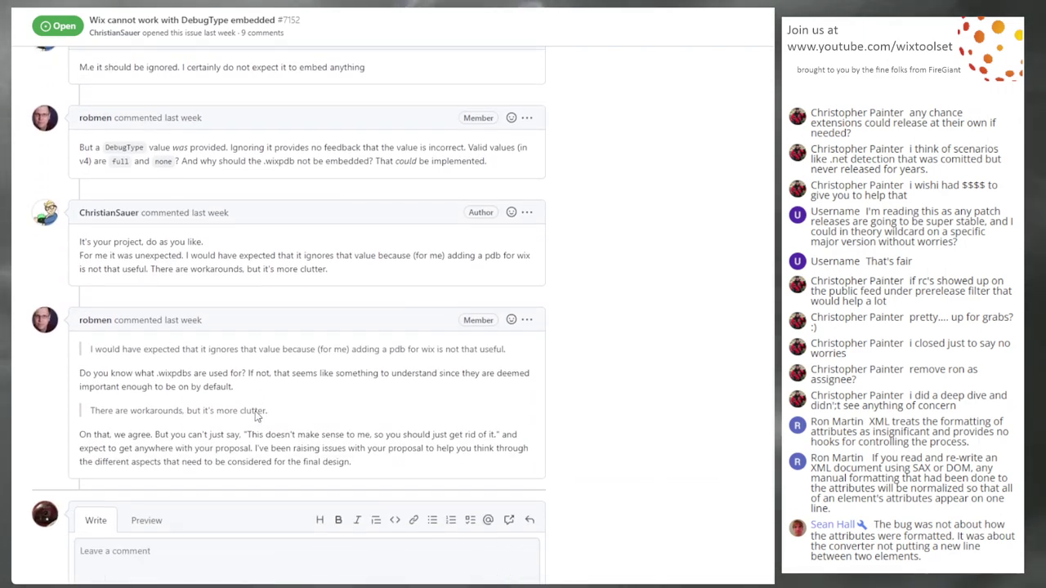
scroll(255, 415, "down", 2)
scroll(239, 354, "up", 20)
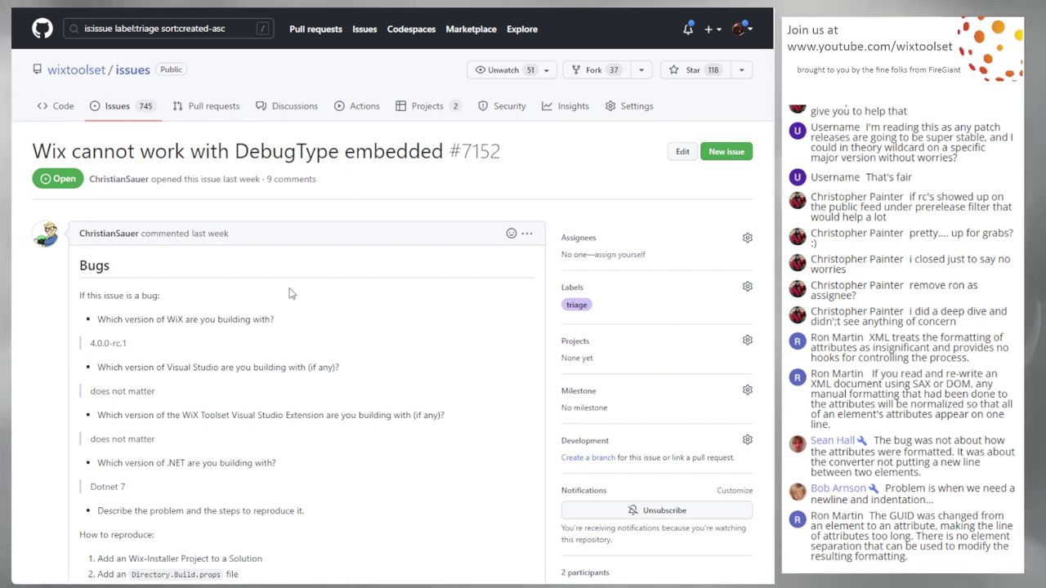
Return to the triage list, open issue #7165 about HarvestDirectory payloads lacking bal:BAFactoryAssembly="yes", and read its problem description
key("alt+Left")
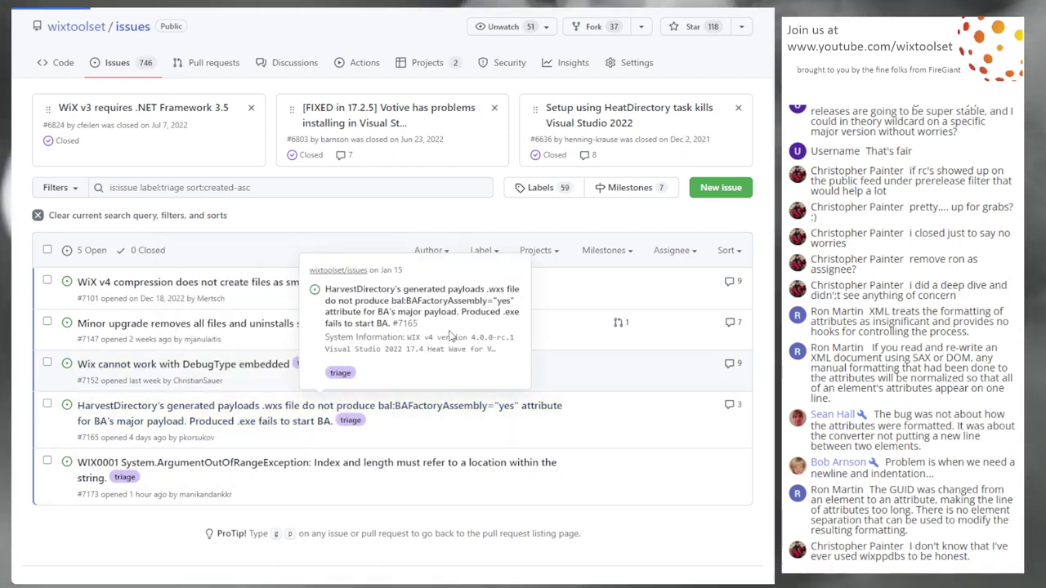
left_click(272, 431)
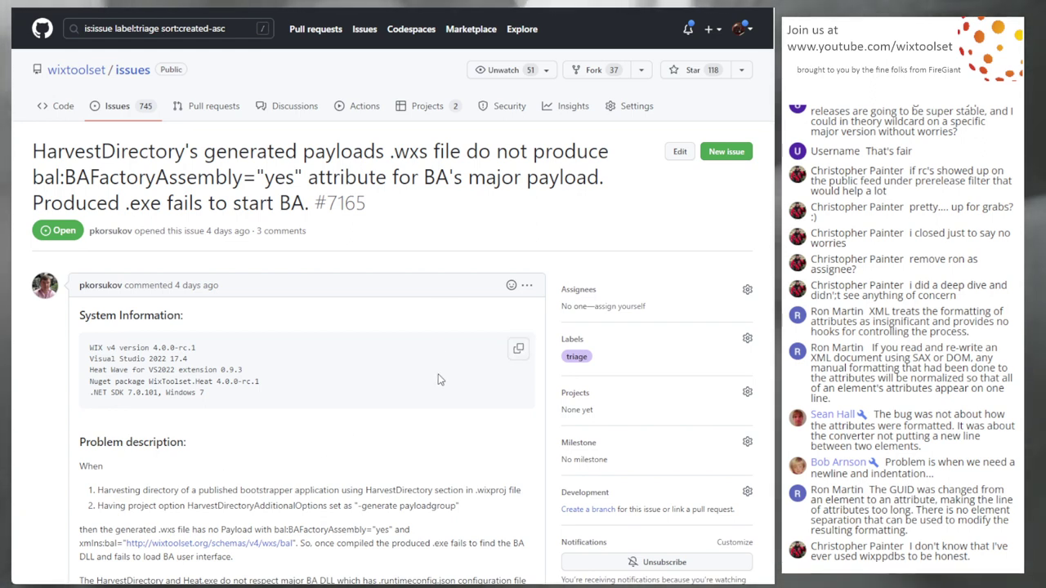
scroll(392, 302, "down", 1)
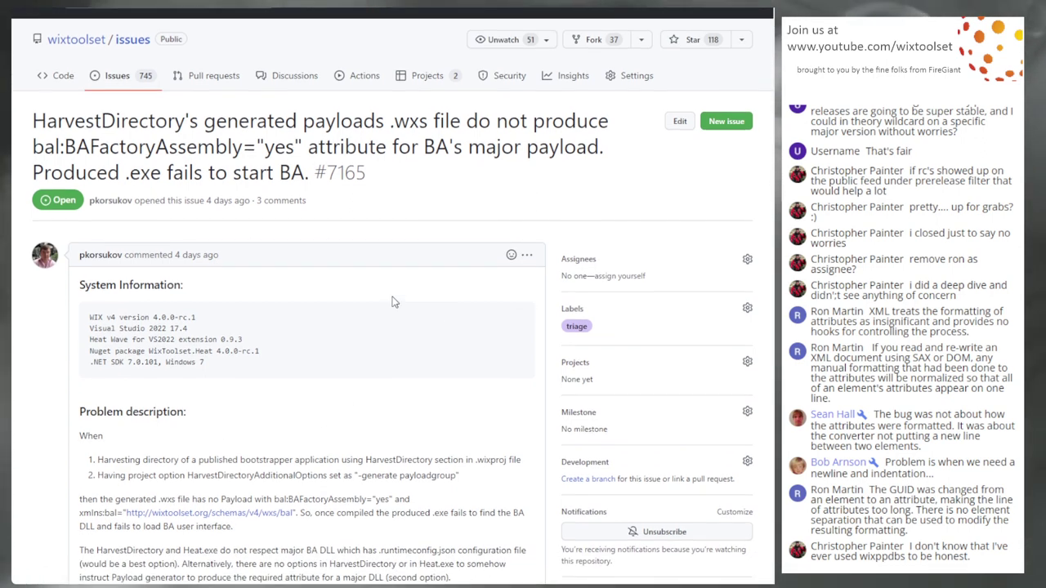
scroll(392, 302, "down", 1)
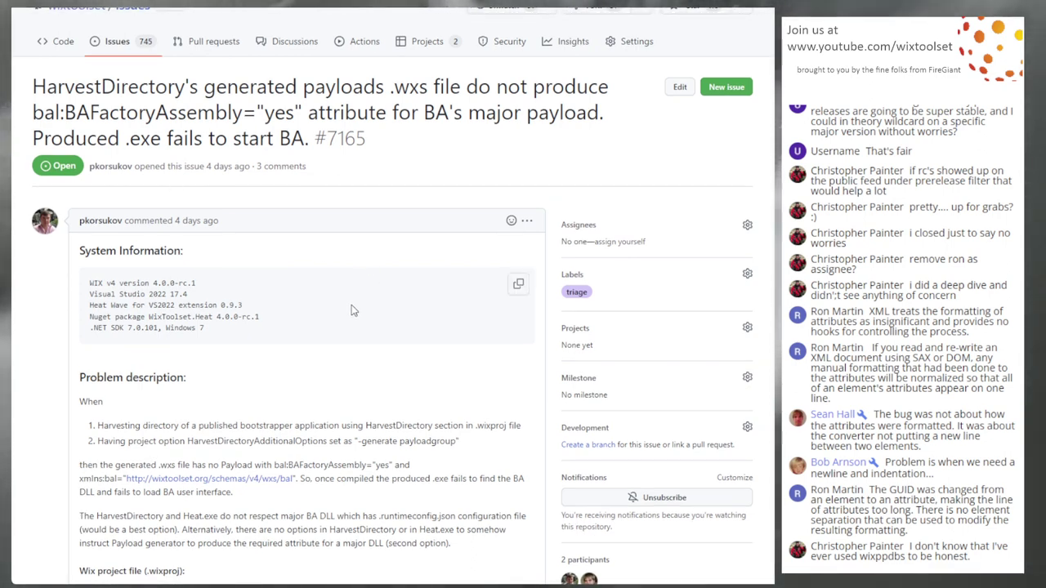
scroll(359, 307, "down", 1)
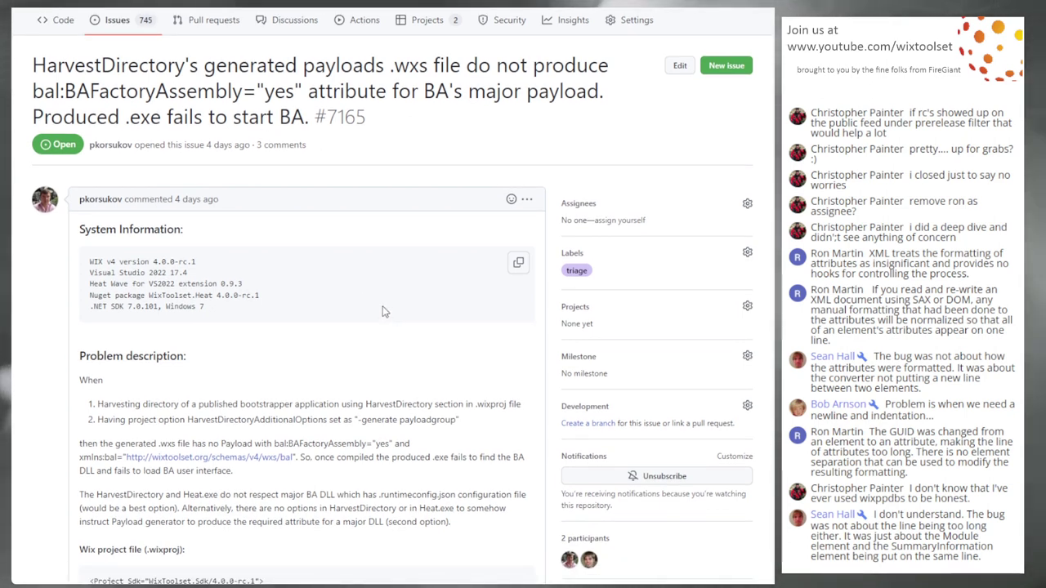
scroll(386, 295, "down", 2)
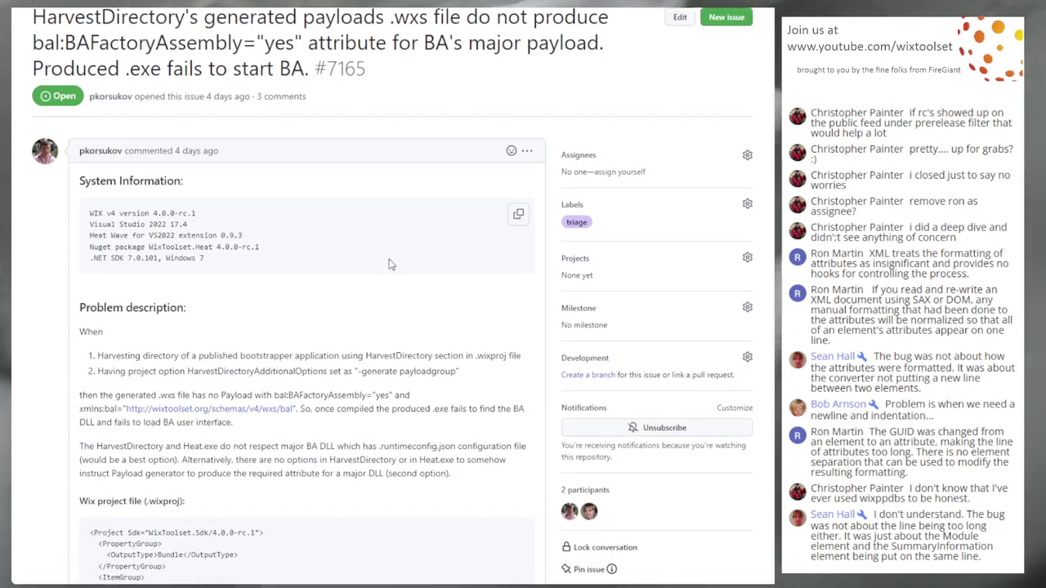
scroll(389, 264, "down", 1)
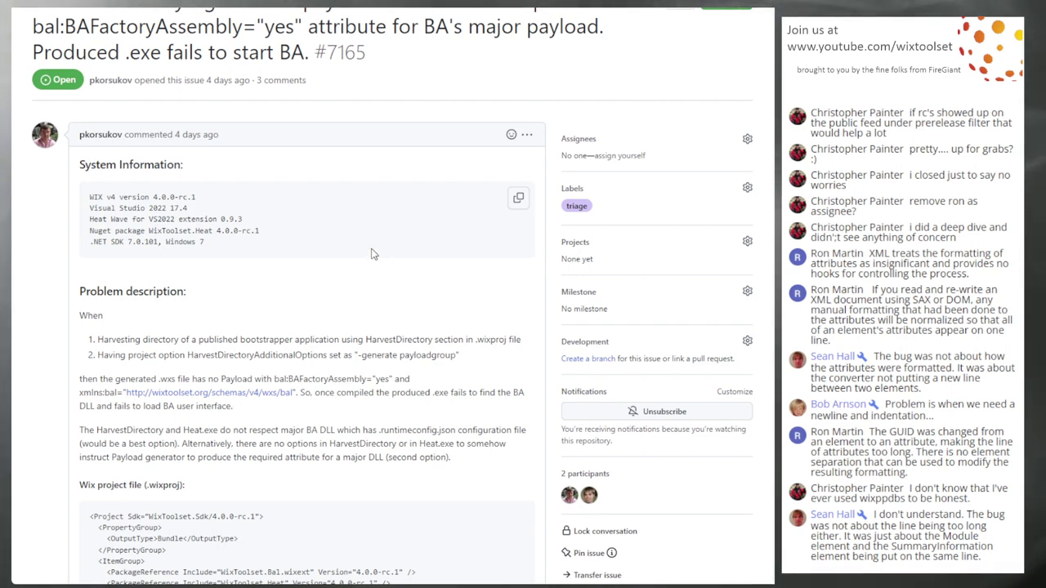
scroll(388, 240, "down", 1)
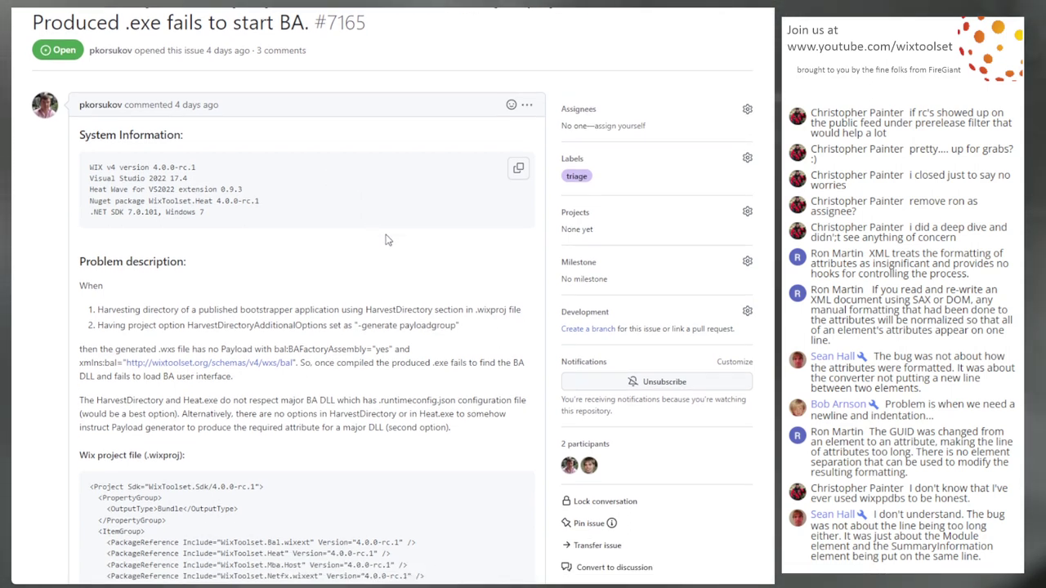
Review the project files, XSLT workaround and follow-up comments in issue #7165, and return to its opening post
scroll(388, 239, "down", 6)
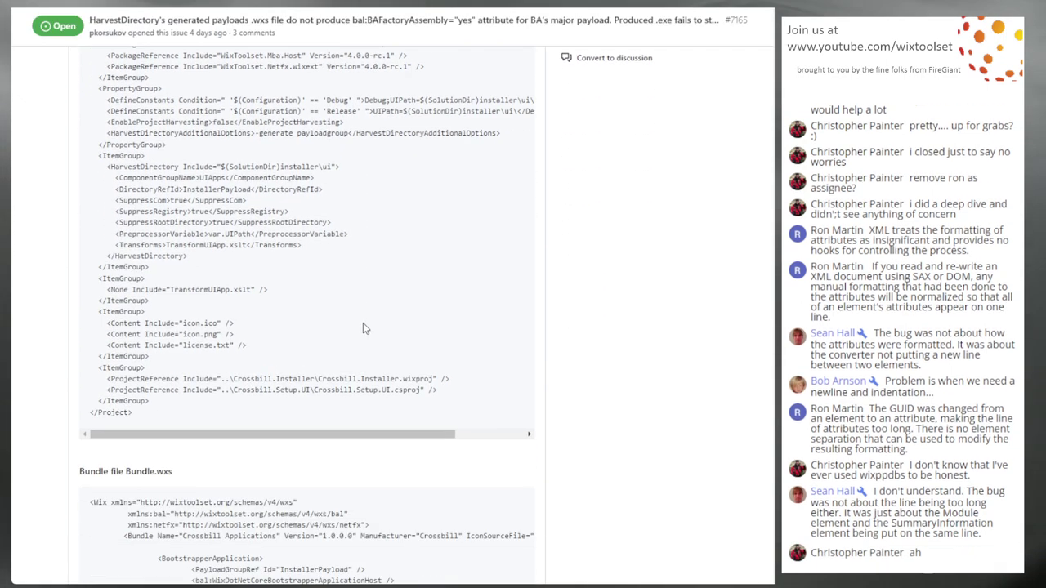
scroll(368, 326, "down", 15)
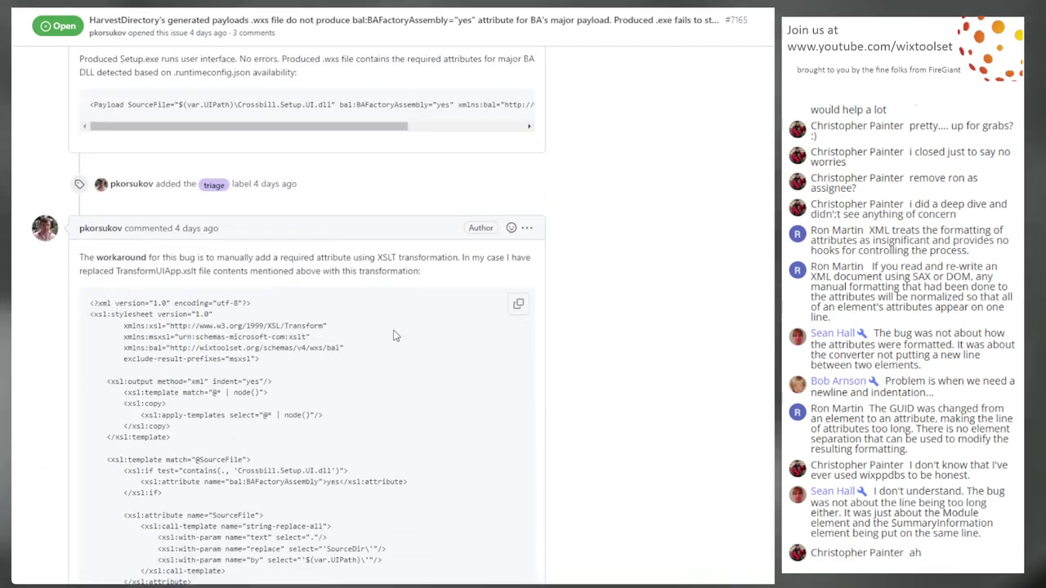
scroll(394, 335, "down", 10)
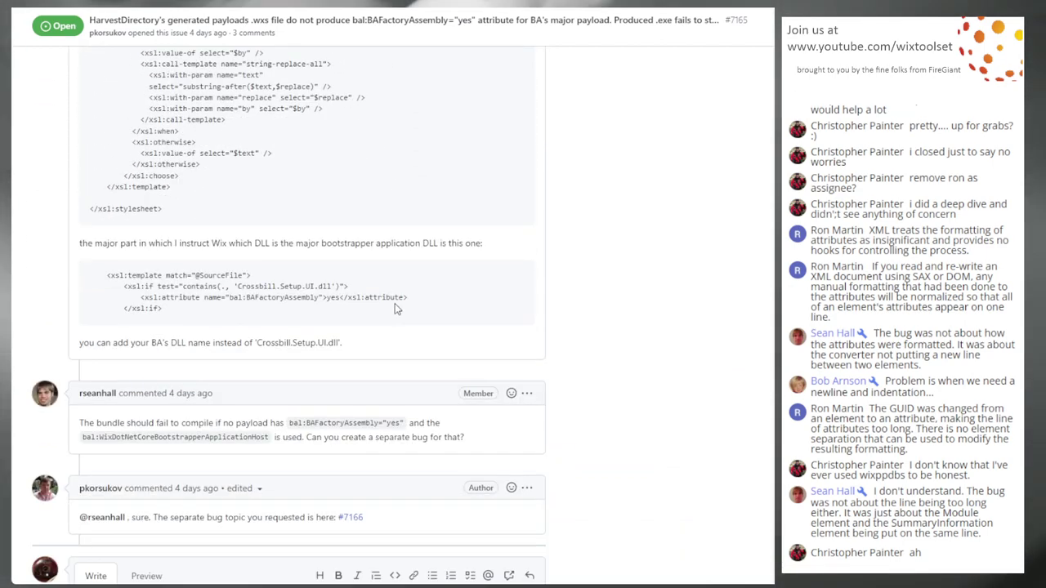
scroll(395, 308, "down", 1)
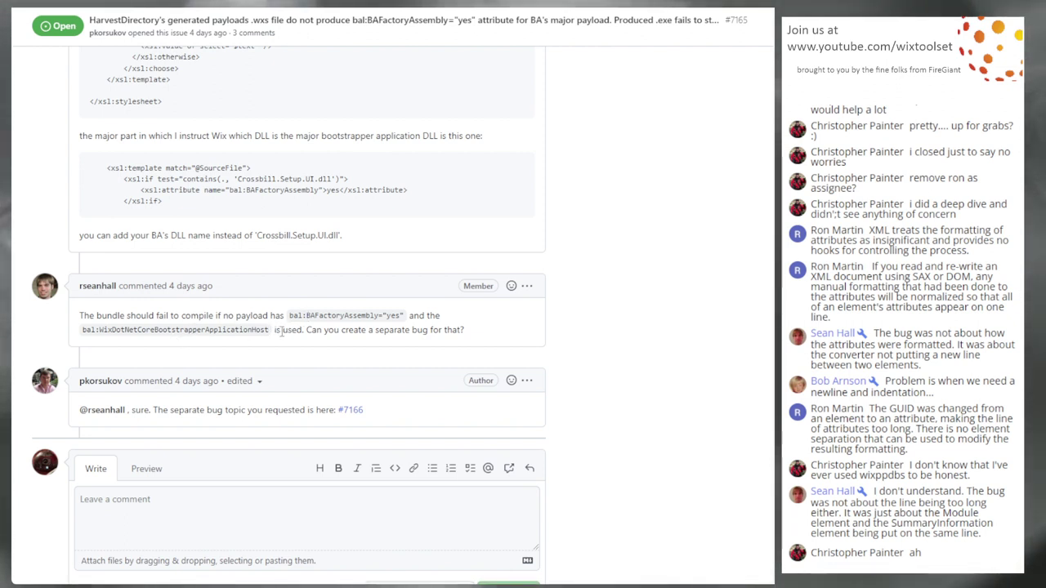
scroll(310, 332, "up", 2)
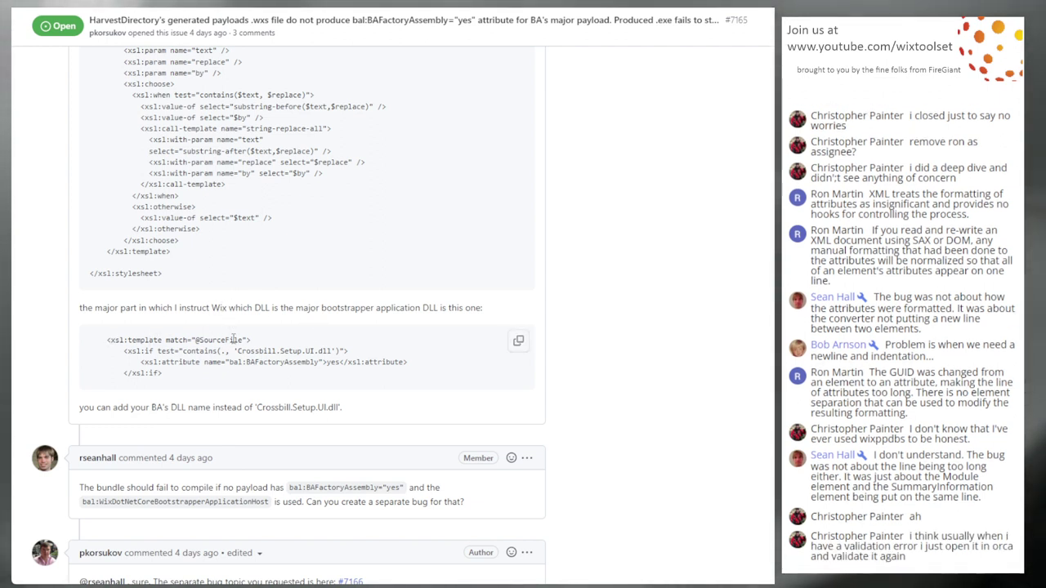
scroll(264, 344, "up", 1)
scroll(264, 343, "up", 20)
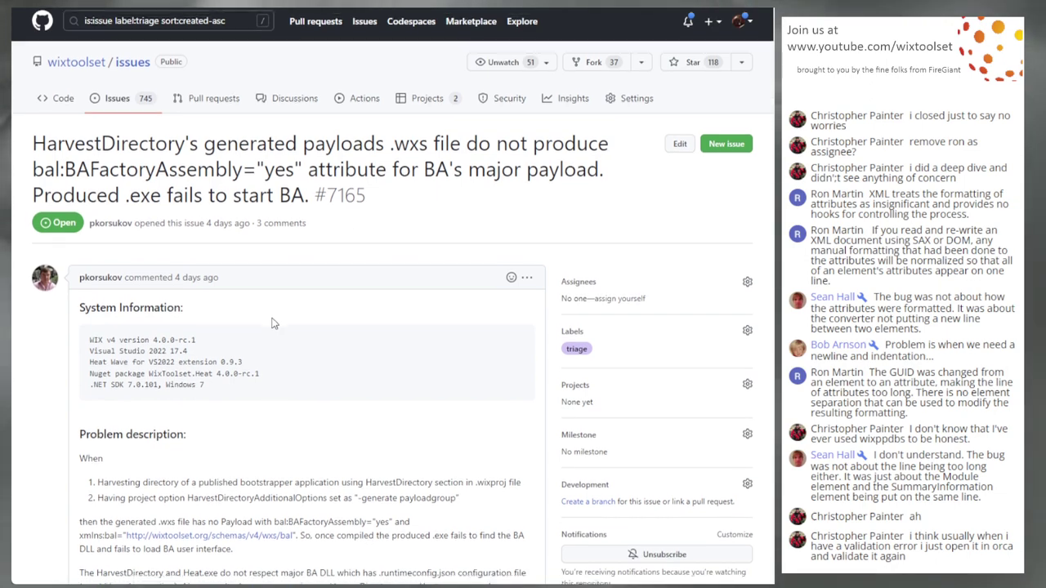
Re-examine the HarvestDirectory section of the .wixproj listing and the Bundle.wxs code in issue #7165
scroll(278, 326, "down", 5)
scroll(294, 373, "down", 5)
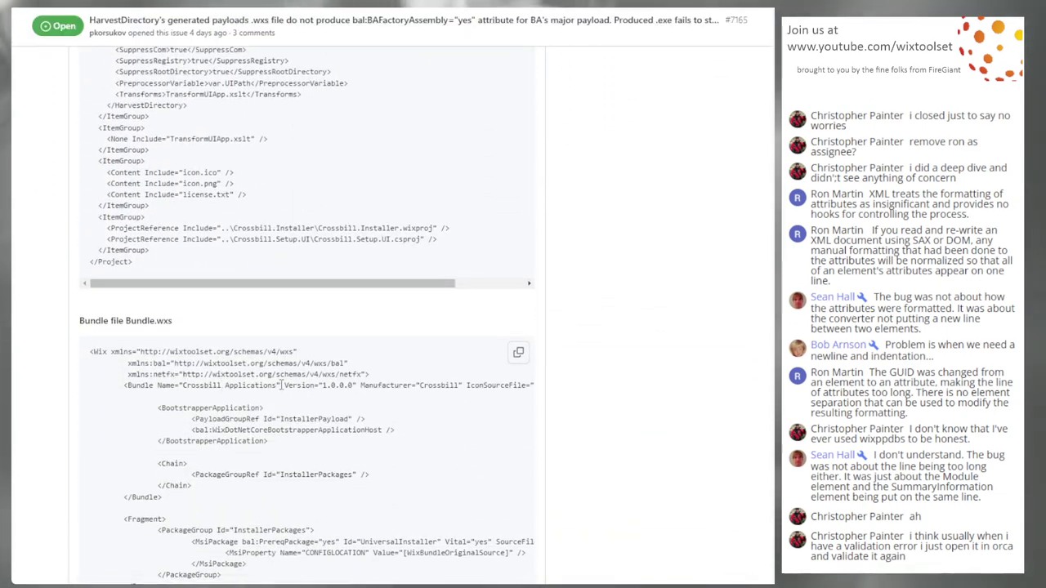
scroll(278, 376, "up", 2)
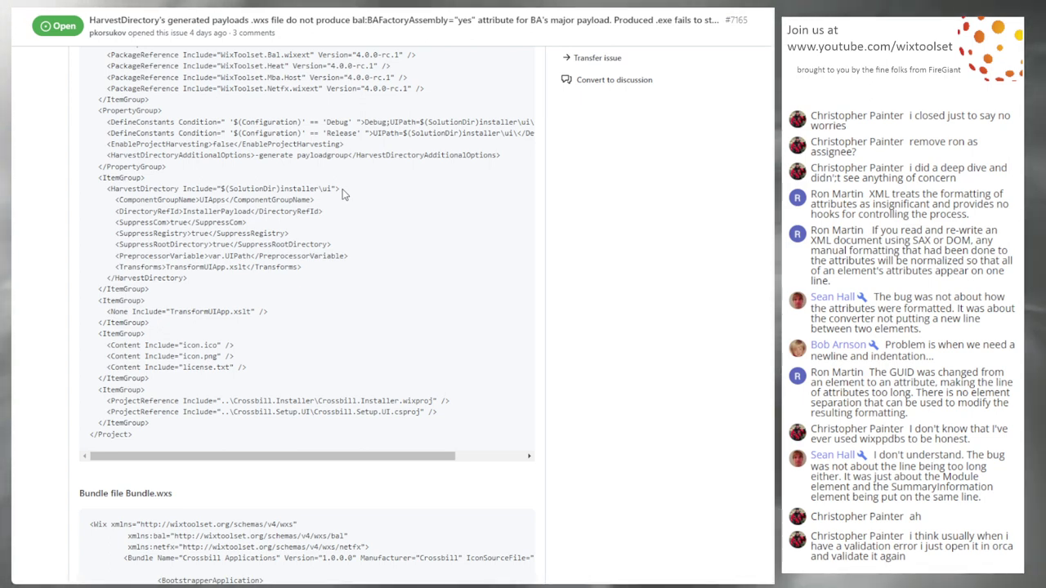
scroll(269, 226, "down", 3)
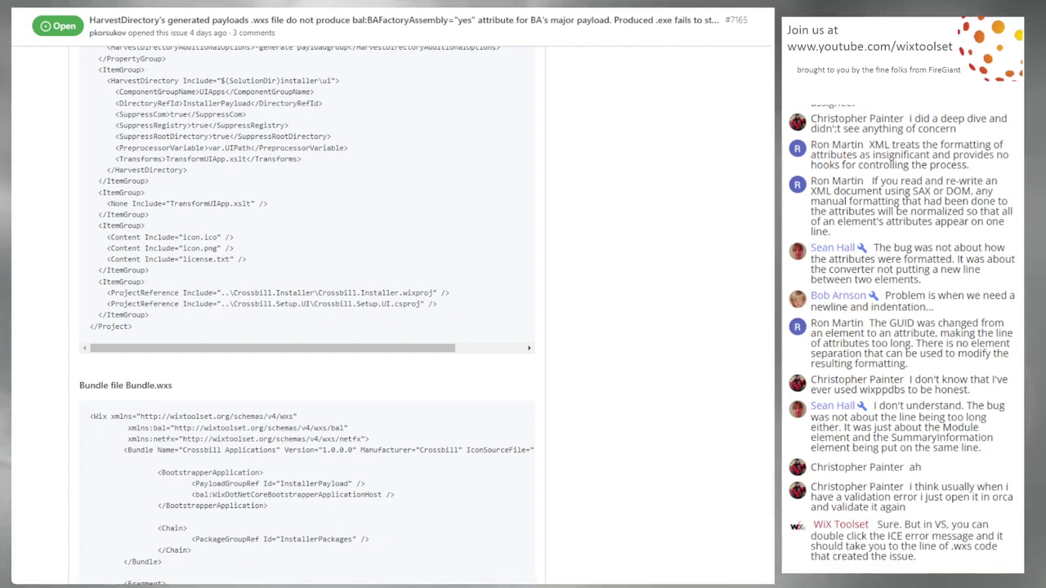
scroll(392, 327, "up", 15)
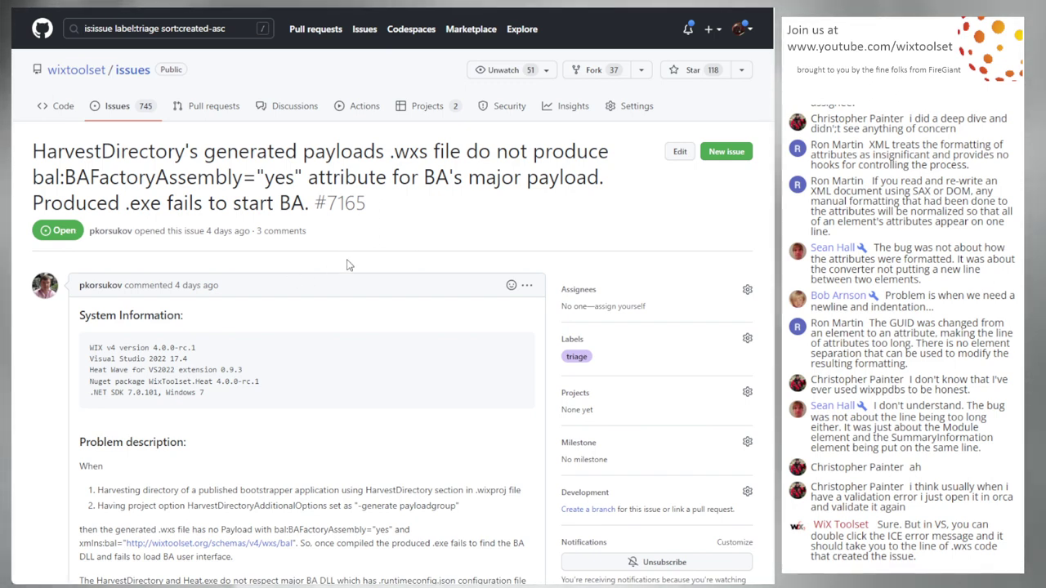
Return to the triage list, open issue #7173, "WIX0001 System.ArgumentOutOfRangeException", and review its description and error screenshot
key("alt+Left")
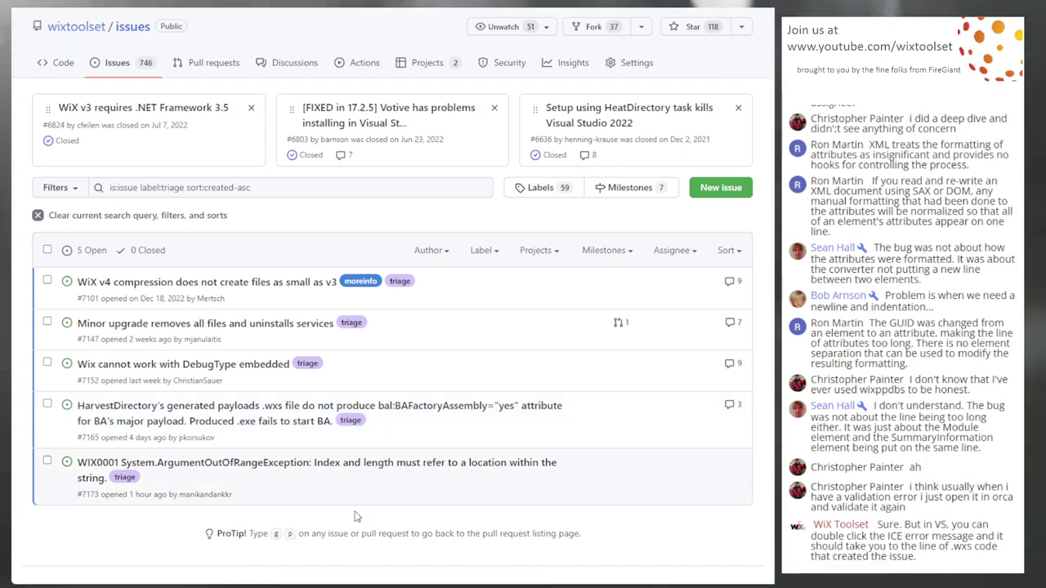
left_click(251, 471)
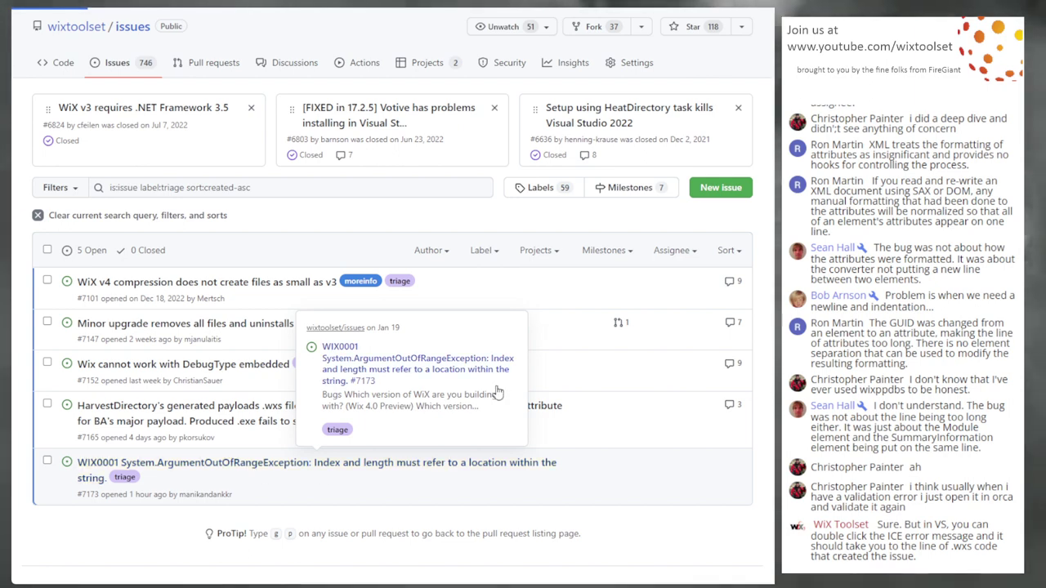
scroll(138, 302, "down", 3)
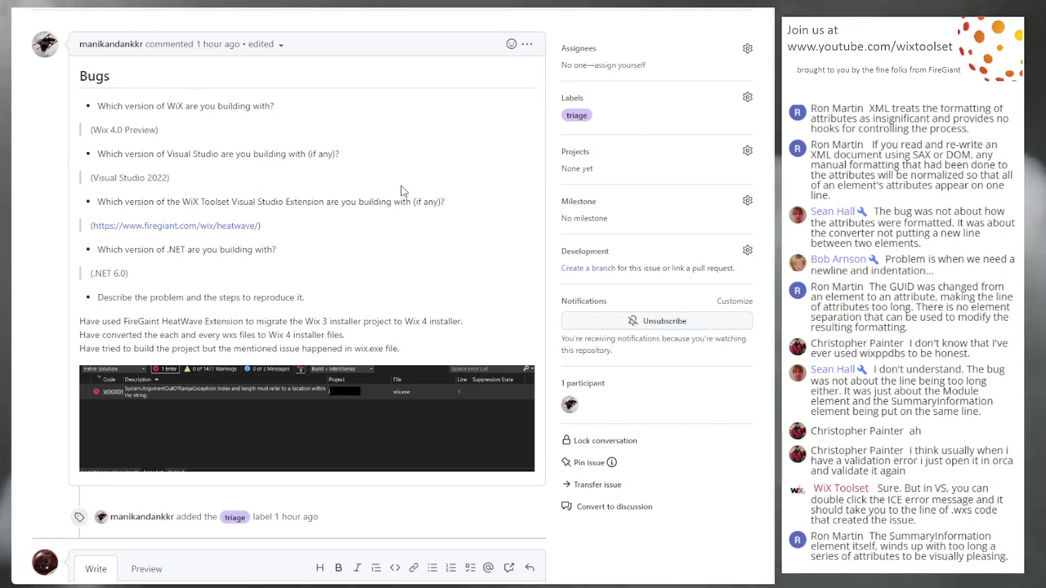
Re-read the HeatWave migration and .wxs conversion steps above the error screenshot in issue #7173
scroll(400, 190, "down", 3)
scroll(326, 310, "up", 4)
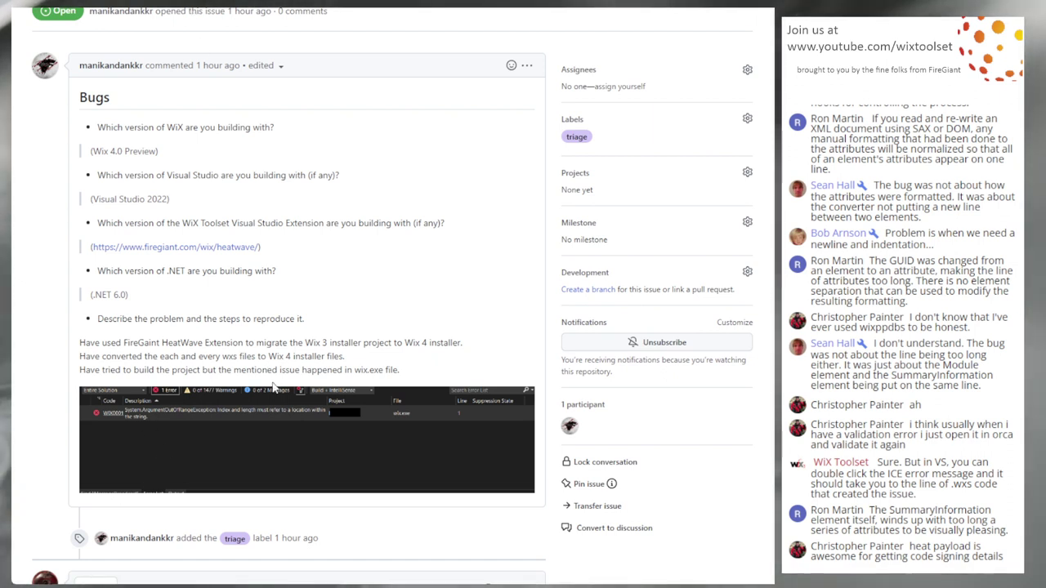
scroll(245, 376, "down", 1)
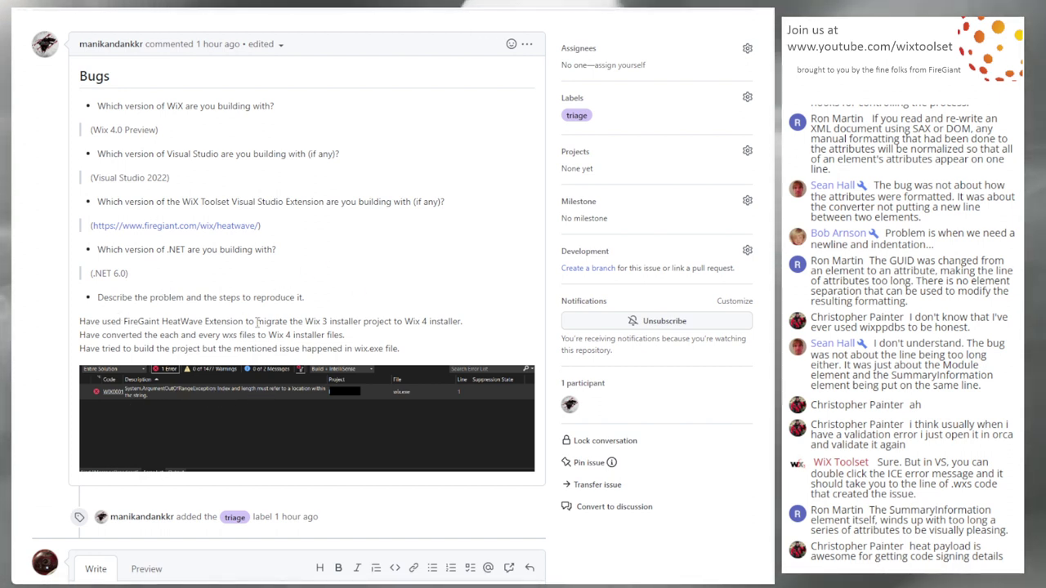
left_click_drag(189, 336, 292, 336)
left_click(180, 335)
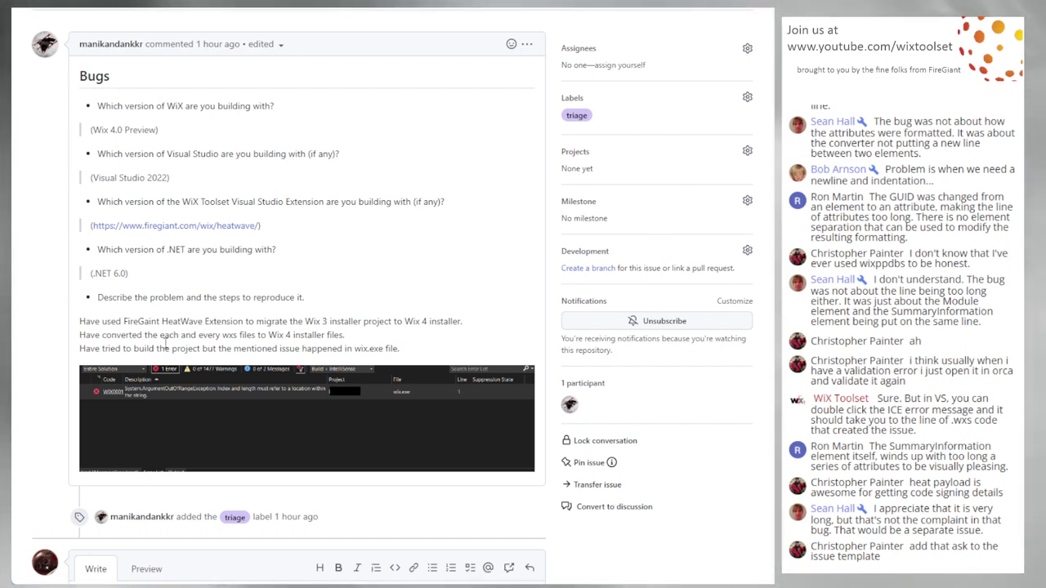
left_click_drag(136, 335, 335, 340)
left_click(335, 340)
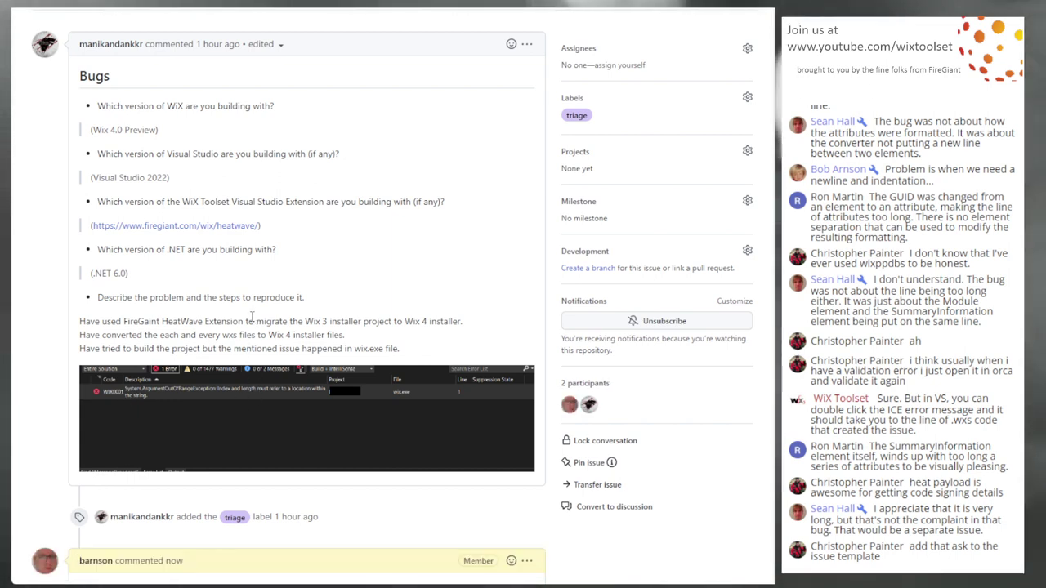
Read the new member comment on issue #7173 and recheck the reported build steps and WiX version
scroll(252, 317, "down", 2)
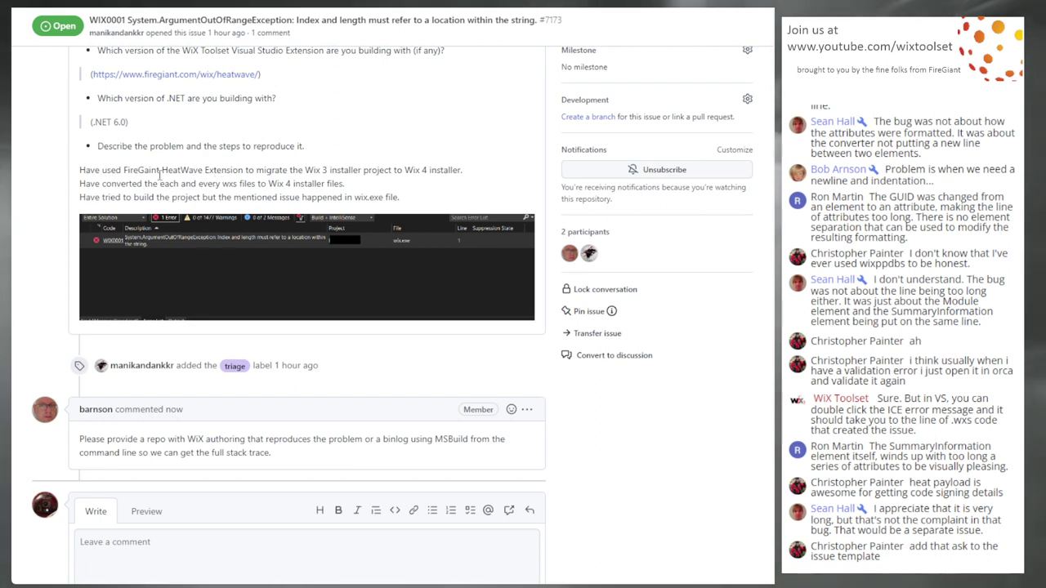
left_click_drag(128, 170, 263, 197)
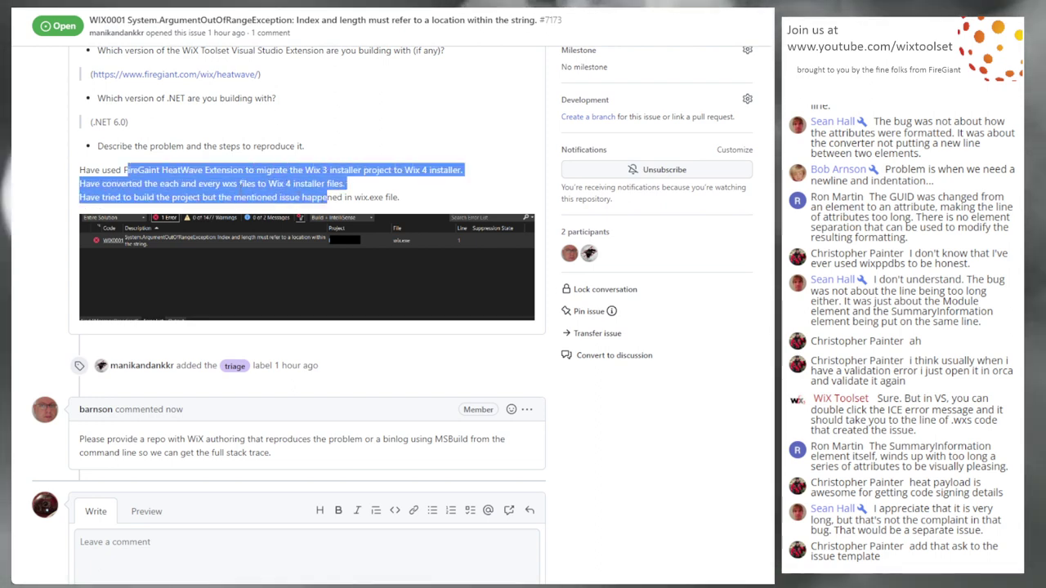
left_click(243, 184)
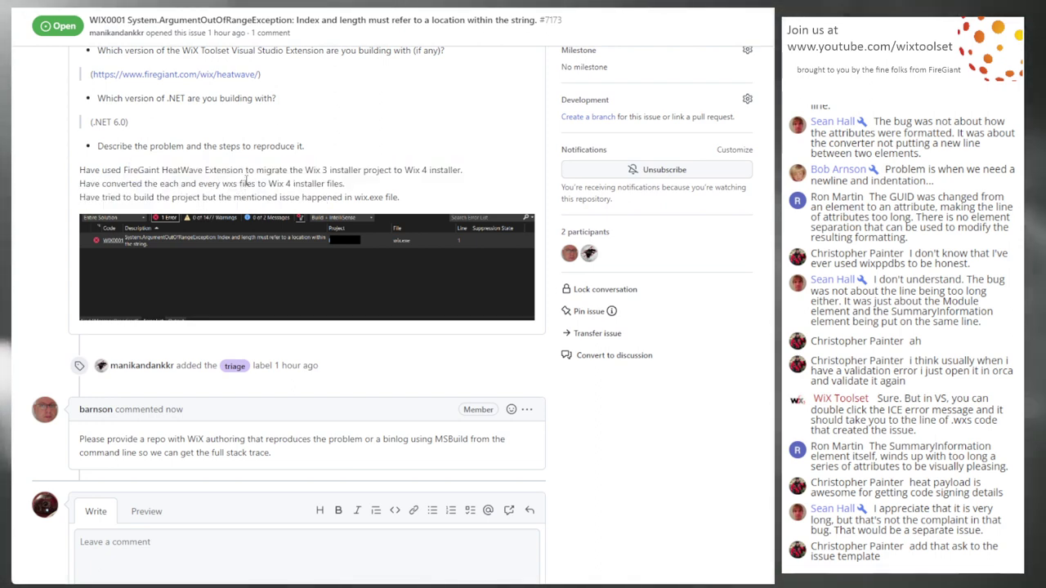
scroll(249, 186, "up", 2)
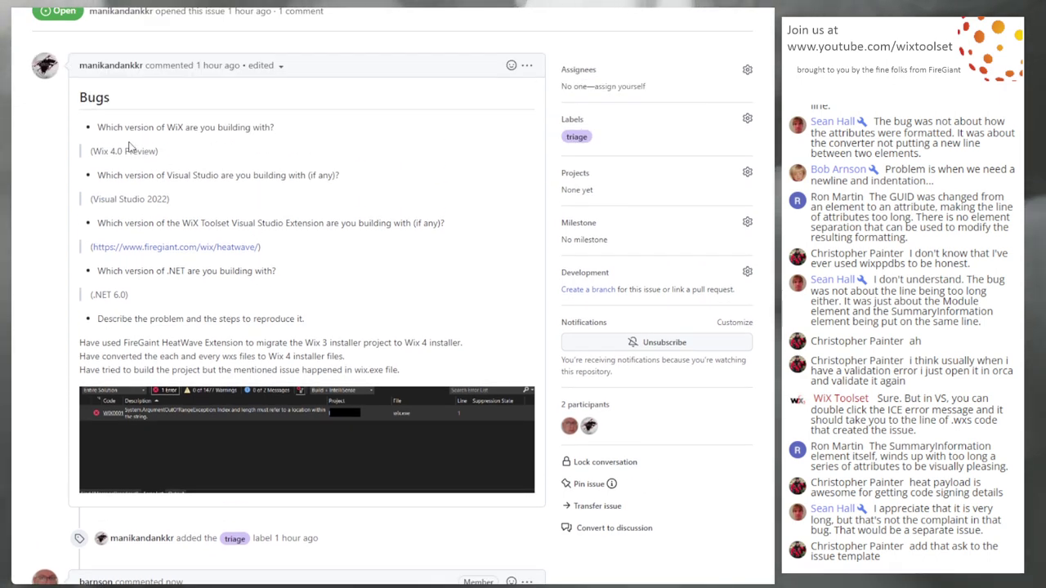
left_click_drag(87, 153, 159, 152)
left_click(242, 175)
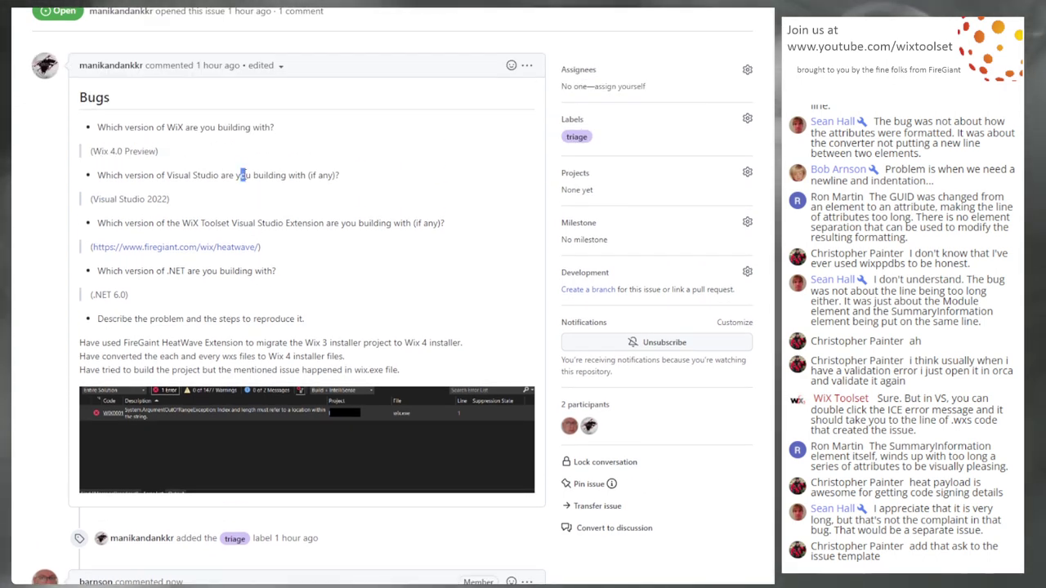
left_click(351, 204)
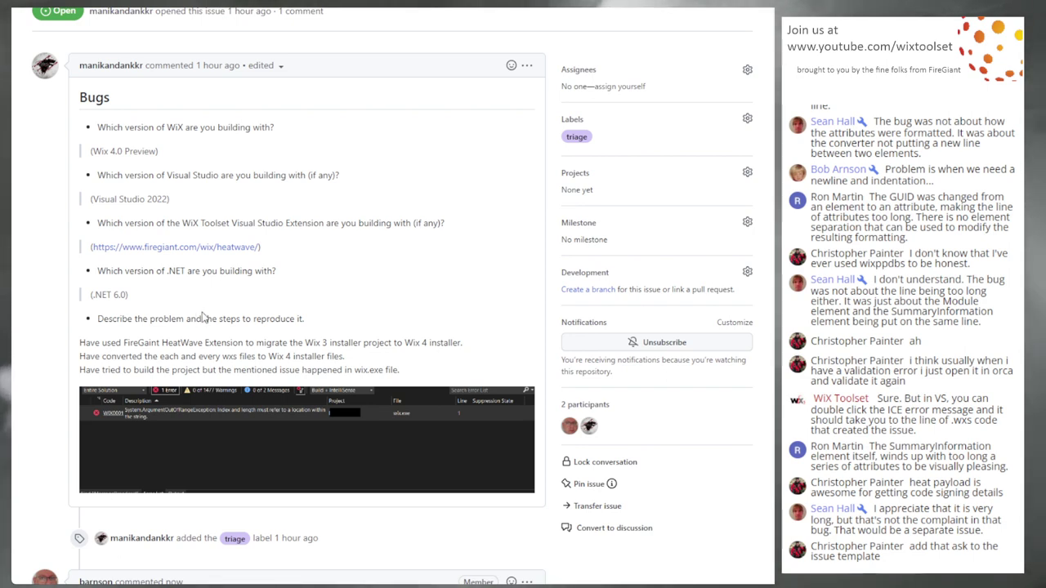
Recheck the triage issue list, and display the refreshed list of open v4.0 milestone issues sorted by oldest first
key("alt+Left")
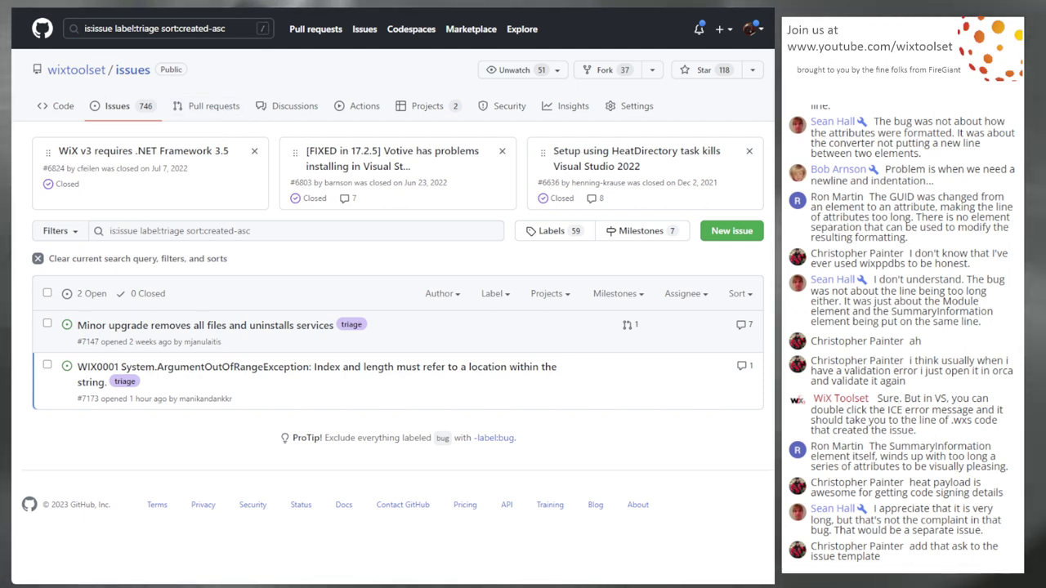
key("alt+Left")
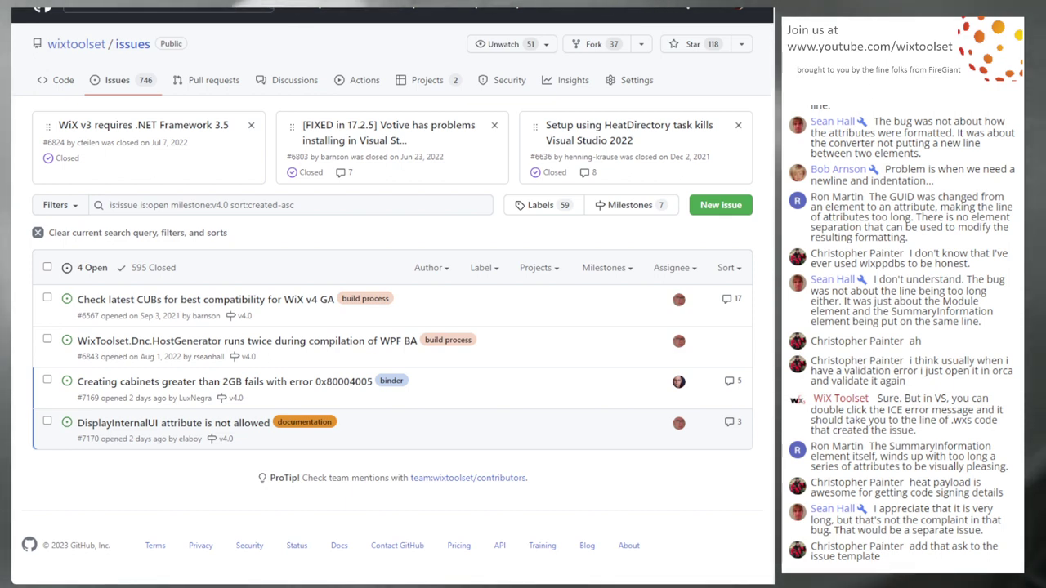
key("F5")
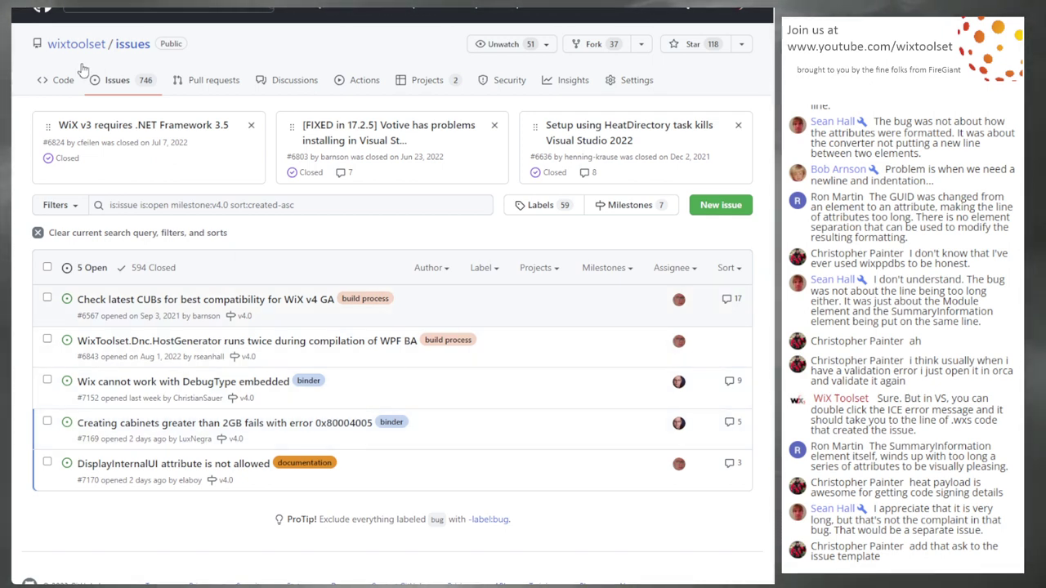
key("alt+Left")
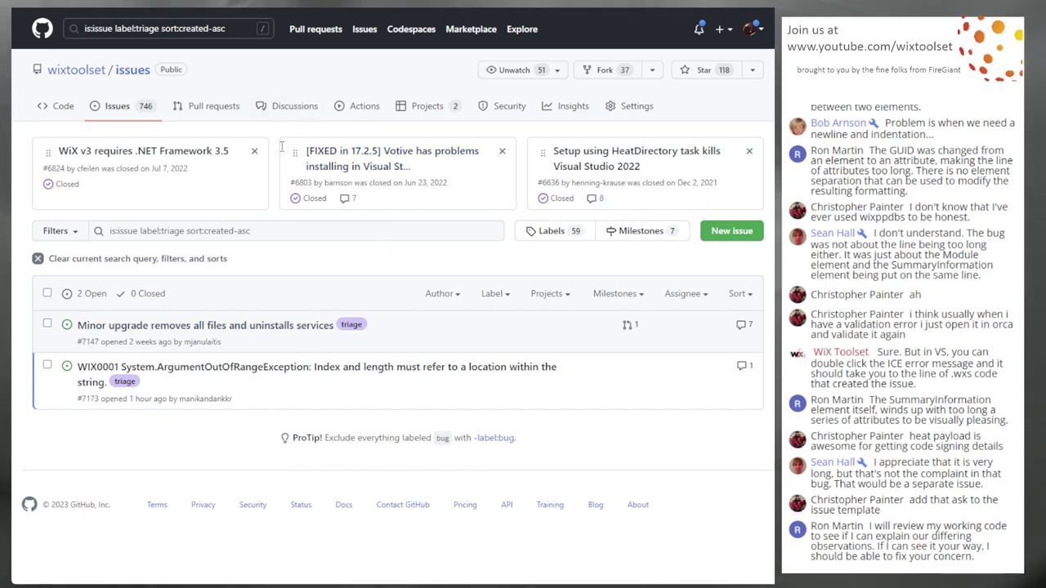
key("alt+Left")
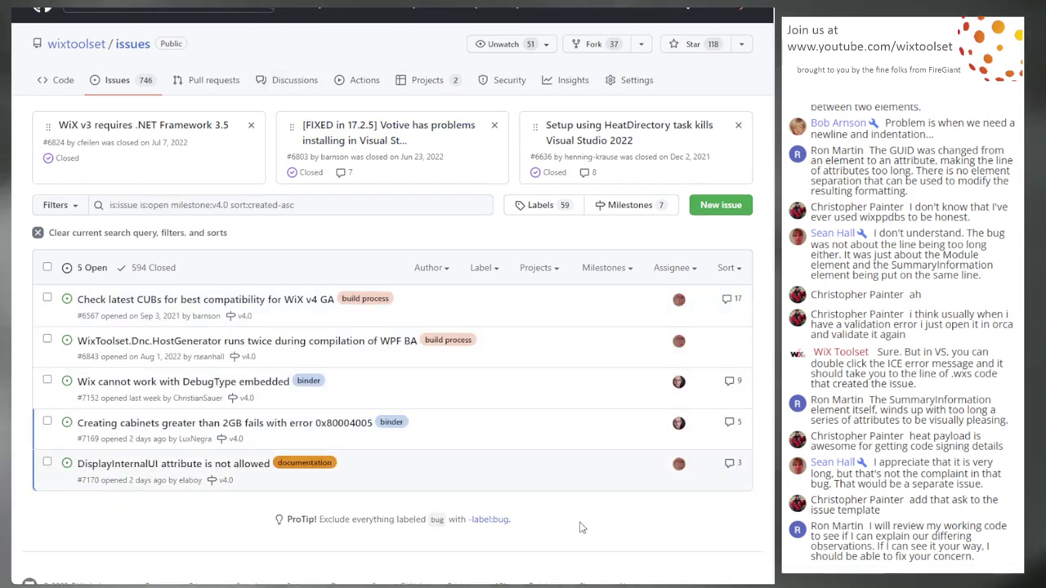